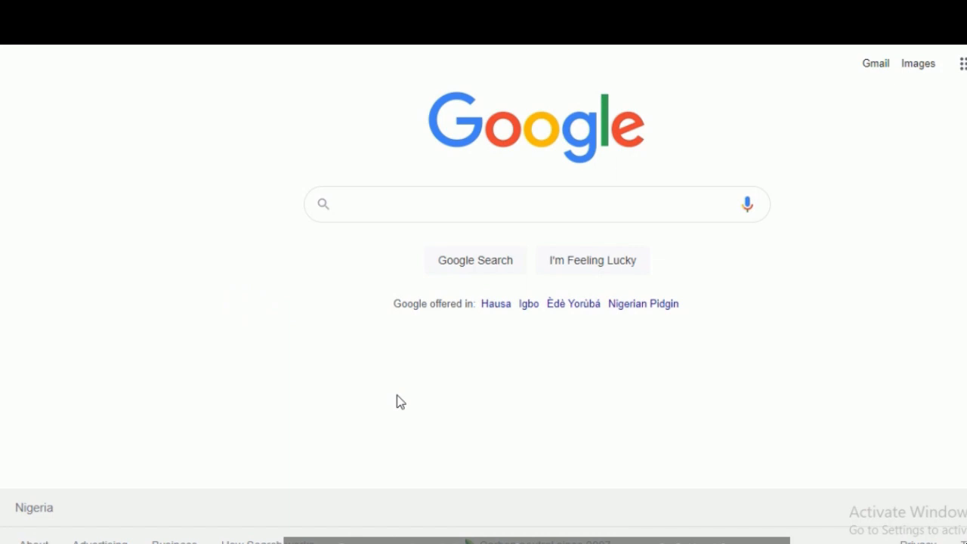
Step: Search Google for "trade monitoring system"
{"action": "left_click", "coordinate": [388, 207]}
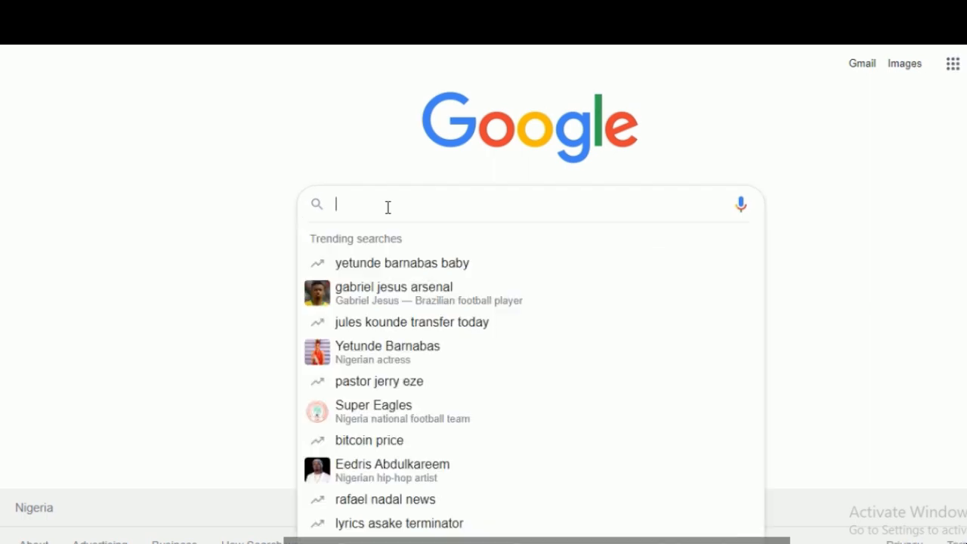
{"action": "left_click", "coordinate": [47, 339]}
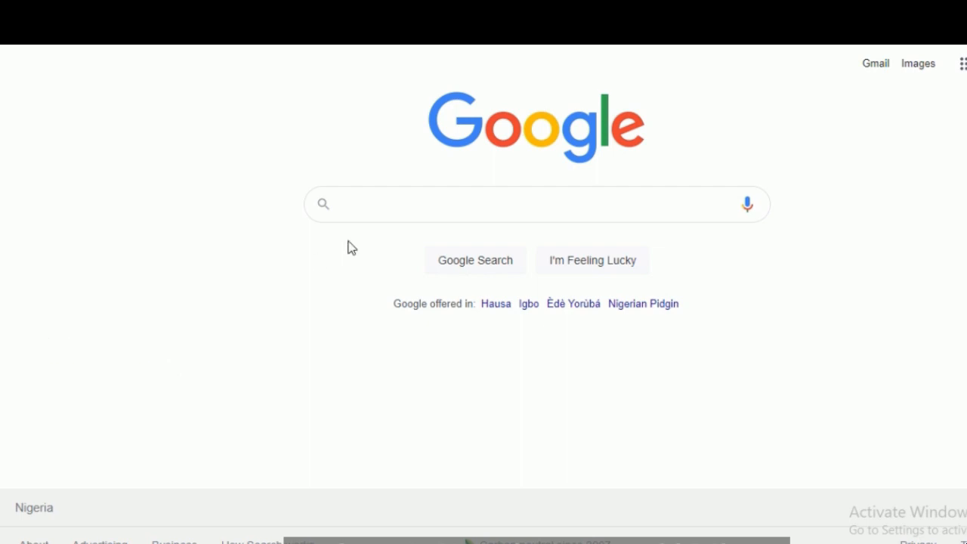
{"action": "left_click", "coordinate": [399, 192]}
{"action": "type", "text": "trade"}
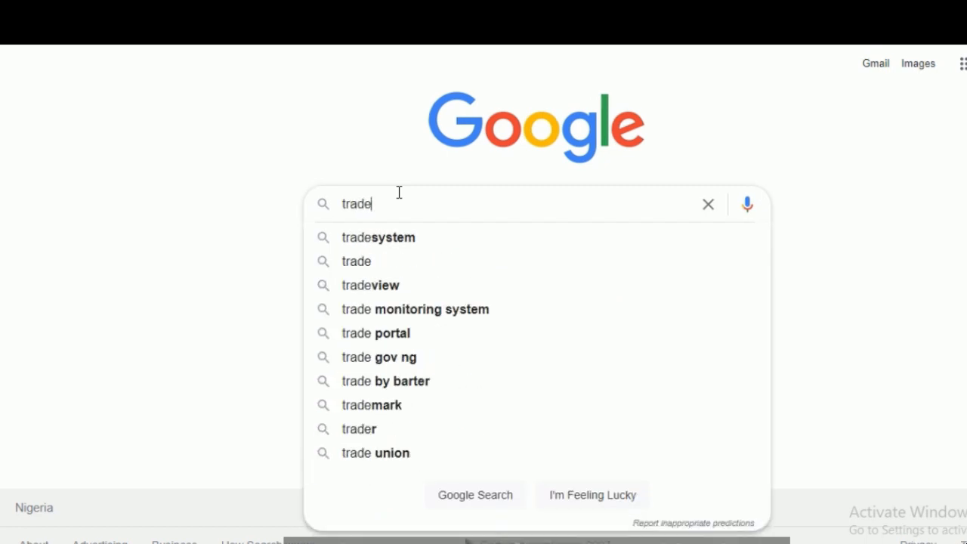
{"action": "key", "text": "Down"}
{"action": "key", "text": "Down"}
{"action": "key", "text": "Down"}
{"action": "key", "text": "Down"}
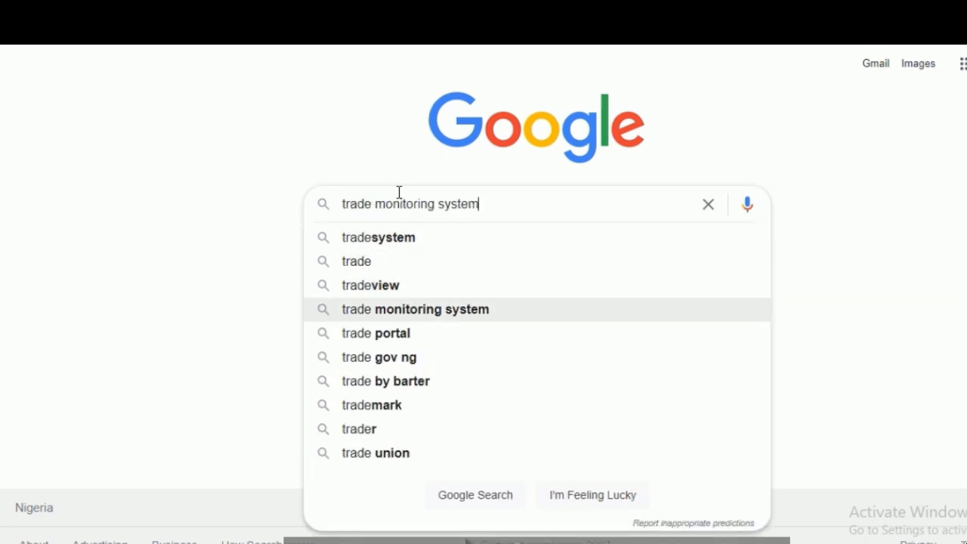
{"action": "key", "text": "Escape"}
{"action": "key", "text": "Return"}
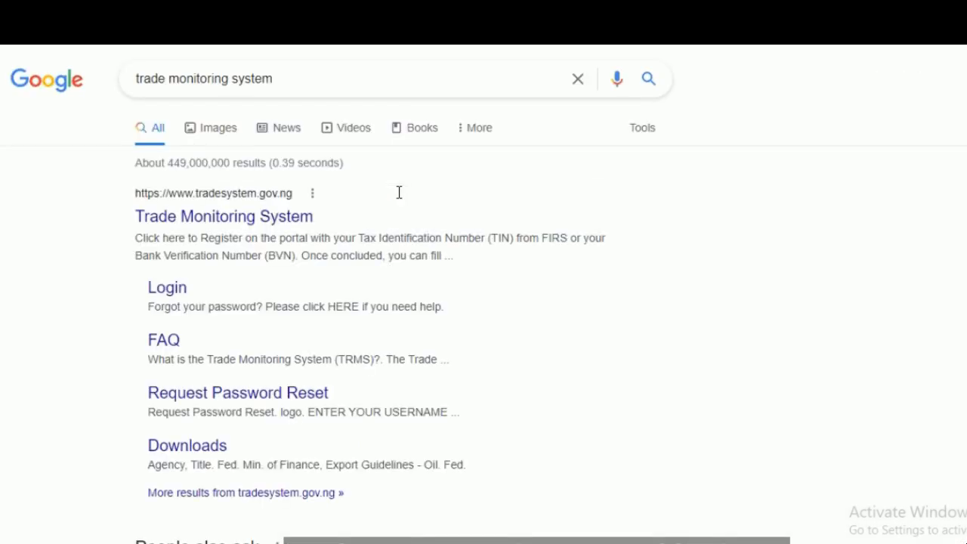
Step: Open the Trade Monitoring System website from the search results and go to its Applicant portal
{"action": "left_click", "coordinate": [233, 216]}
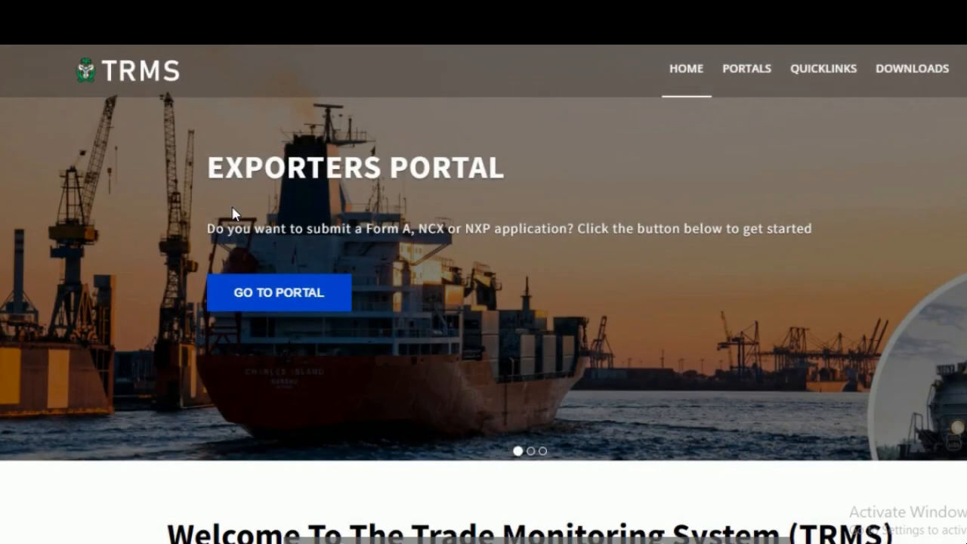
{"action": "scroll", "coordinate": [233, 214], "scroll_direction": "down", "scroll_amount": 5}
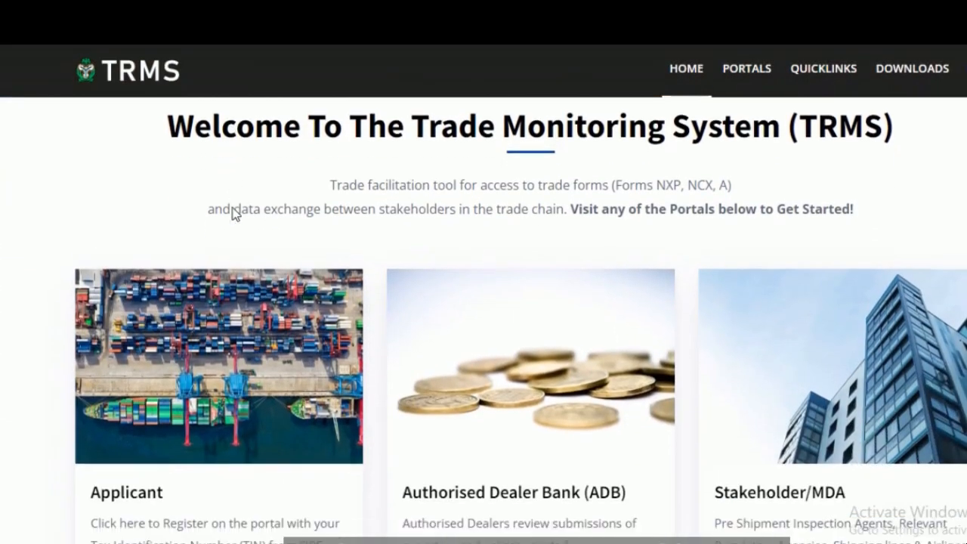
{"action": "scroll", "coordinate": [232, 214], "scroll_direction": "down", "scroll_amount": 8}
{"action": "scroll", "coordinate": [232, 212], "scroll_direction": "up", "scroll_amount": 4}
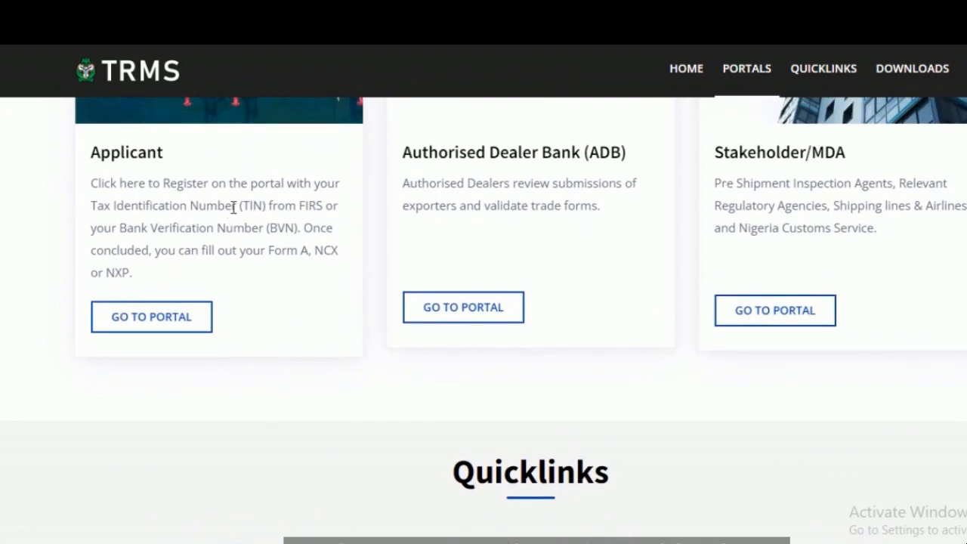
{"action": "scroll", "coordinate": [234, 212], "scroll_direction": "up", "scroll_amount": 1}
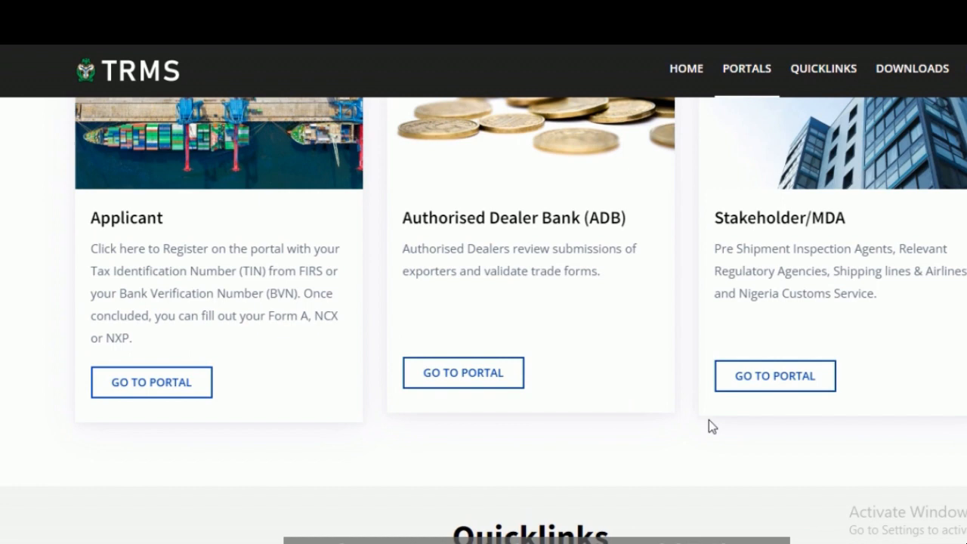
{"action": "left_click", "coordinate": [146, 400]}
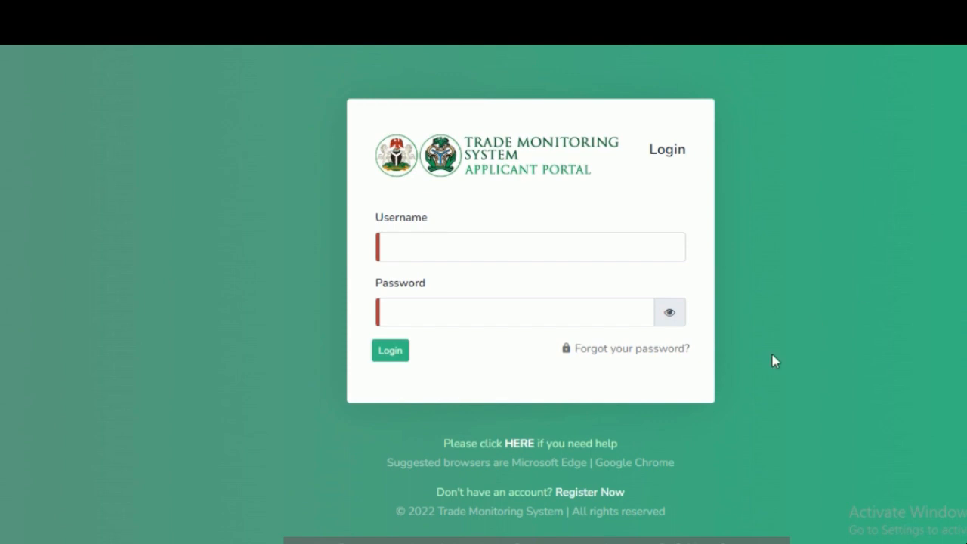
Step: Start a new account registration as an Individual, enter the Bank Verification Number (BVN), and submit it to continue
{"action": "left_click", "coordinate": [567, 493]}
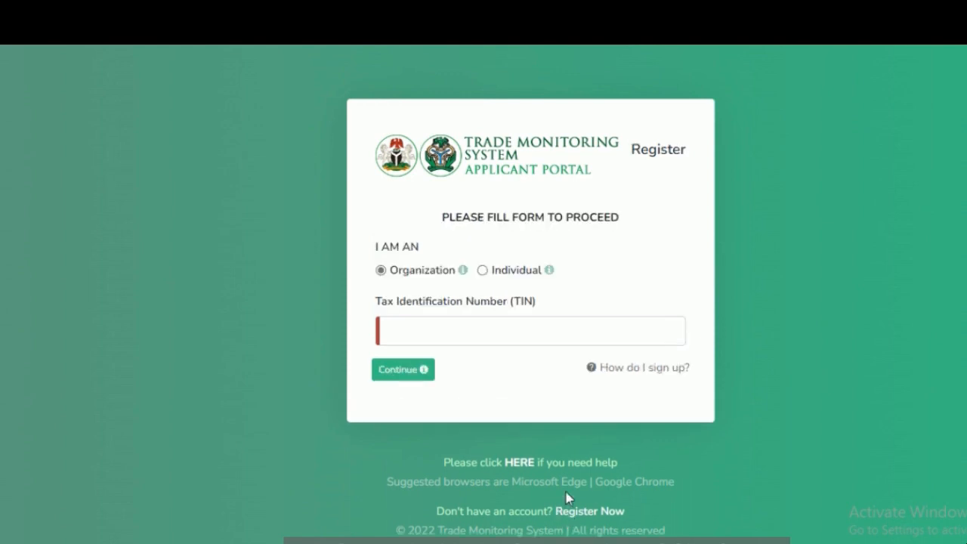
{"action": "left_click", "coordinate": [488, 273]}
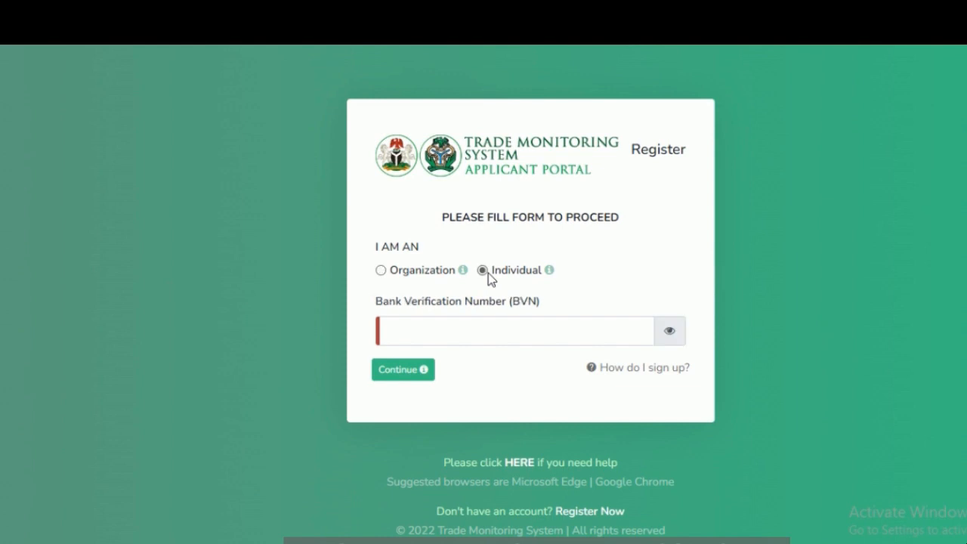
{"action": "left_click", "coordinate": [489, 327]}
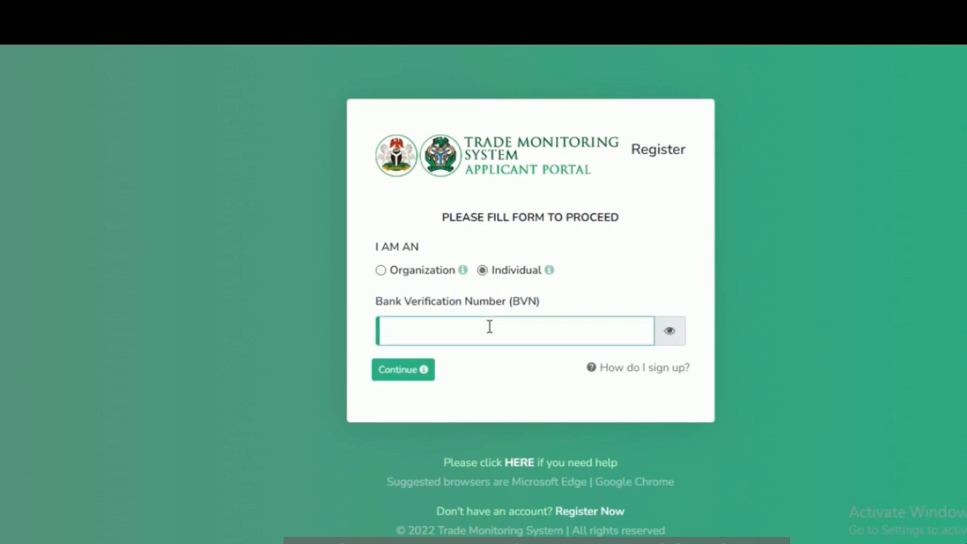
{"action": "type", "text": "•••••••••••"}
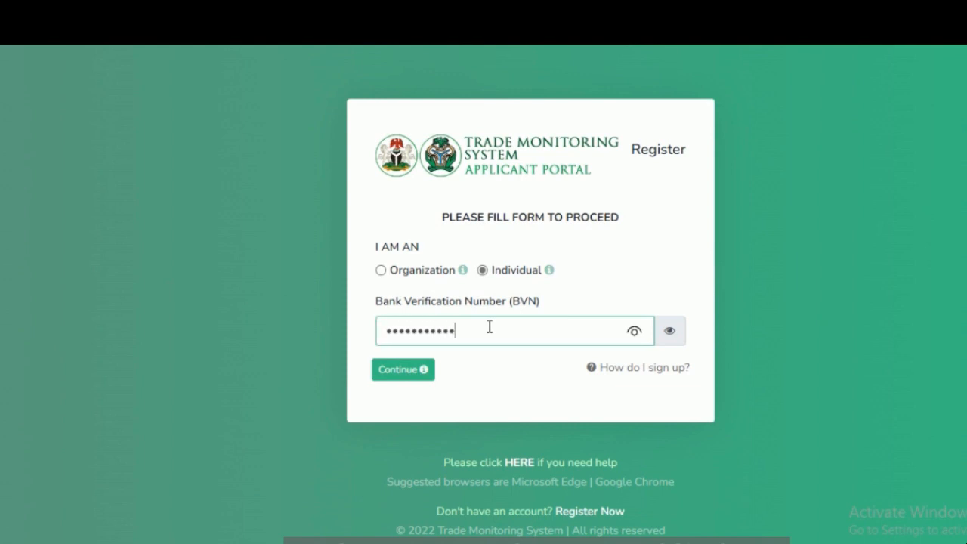
{"action": "left_click", "coordinate": [394, 379]}
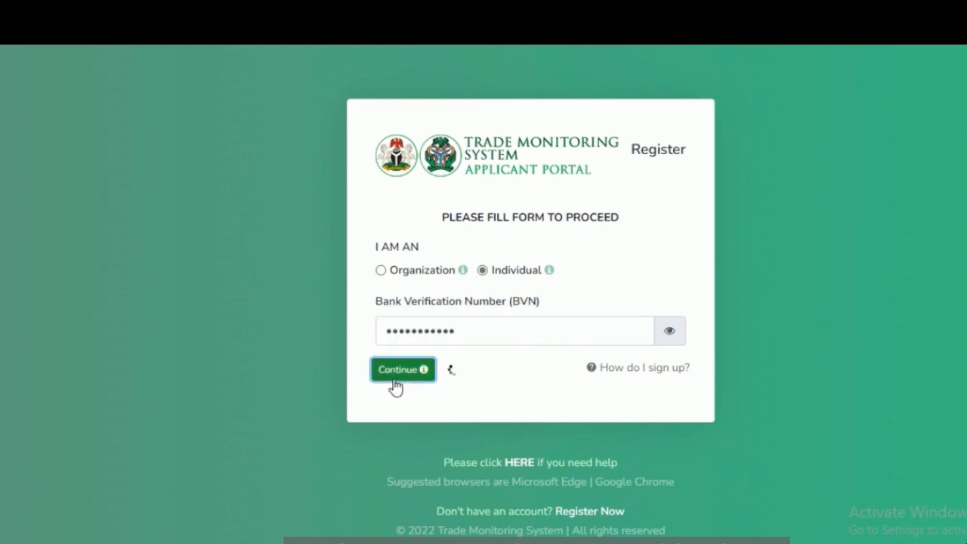
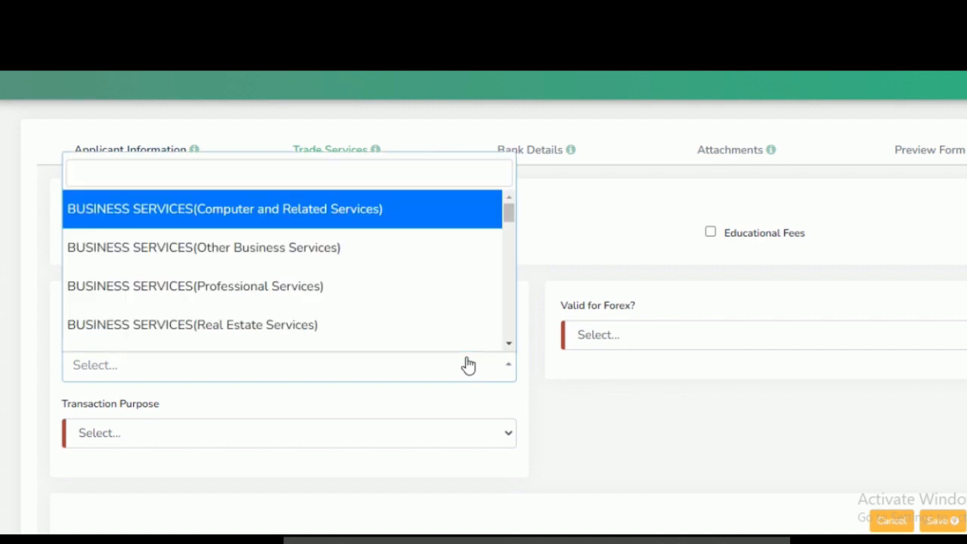
Step: Choose the Educational Fees shortcut as the common transaction purpose and set Valid for Forex to Yes
{"action": "mouse_move", "coordinate": [511, 217]}
{"action": "left_mouse_down"}
{"action": "mouse_move", "coordinate": [519, 333]}
{"action": "mouse_move", "coordinate": [519, 323]}
{"action": "left_mouse_up"}
{"action": "left_click", "coordinate": [616, 244]}
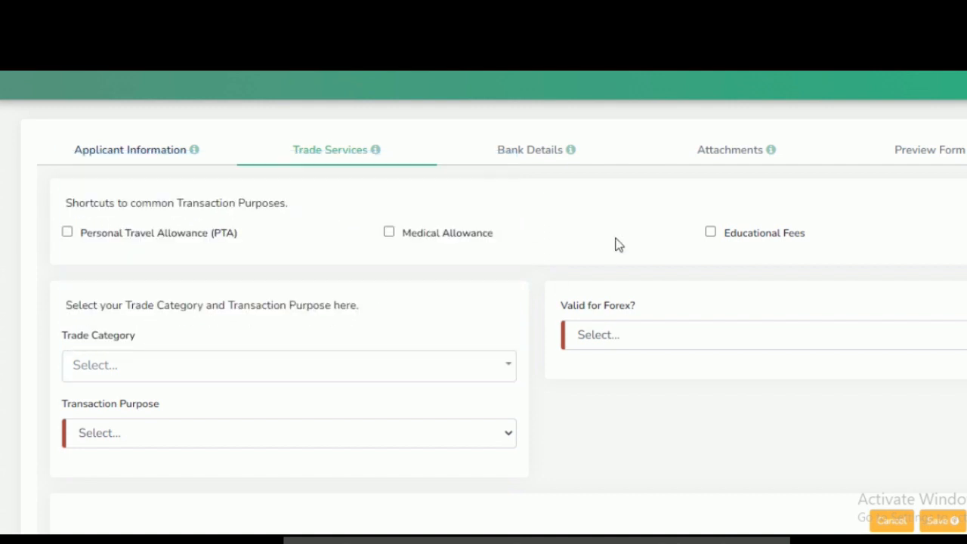
{"action": "left_click", "coordinate": [710, 233]}
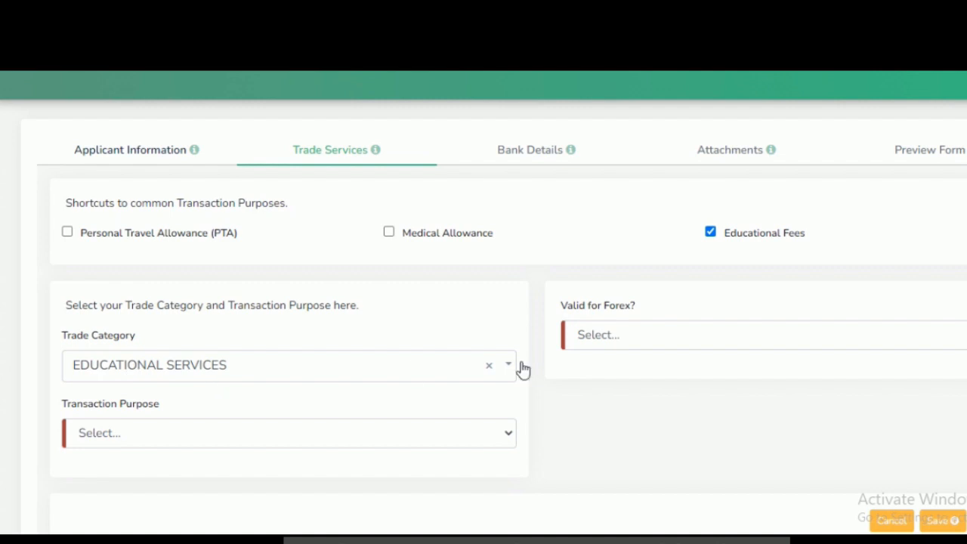
{"action": "left_click", "coordinate": [627, 340]}
{"action": "left_click", "coordinate": [652, 378]}
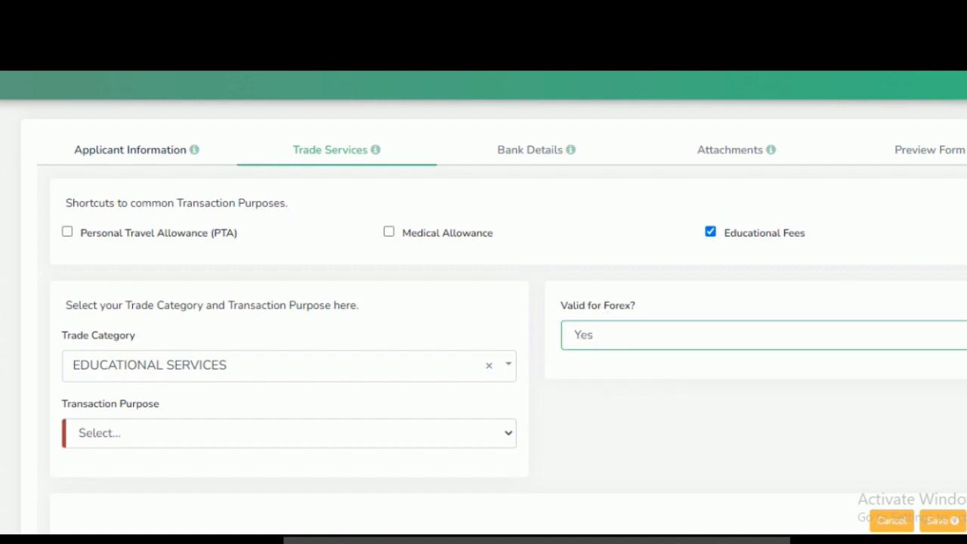
Step: Set the Transaction Purpose to Postgraduate Studies
{"action": "scroll", "coordinate": [484, 302], "scroll_direction": "down", "scroll_amount": 1}
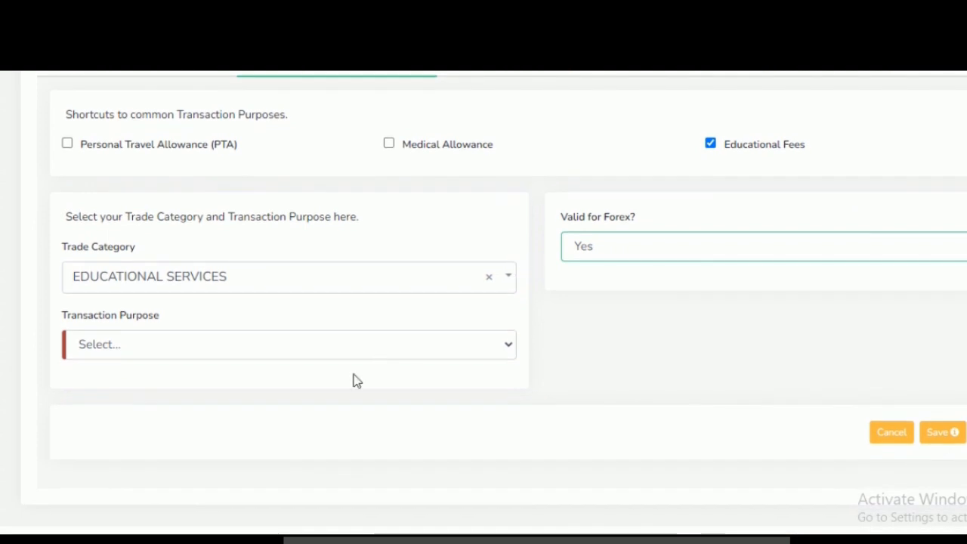
{"action": "left_click", "coordinate": [270, 352]}
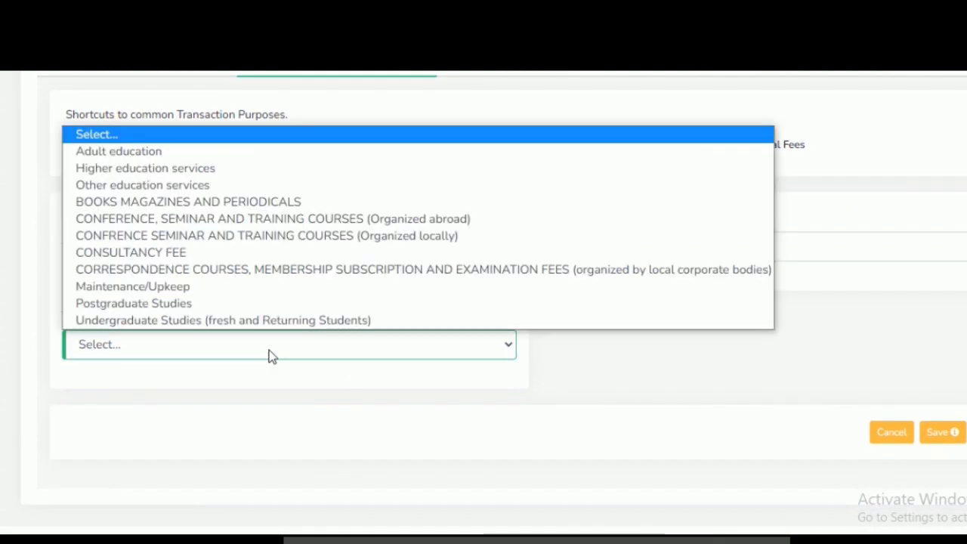
{"action": "left_click", "coordinate": [211, 305]}
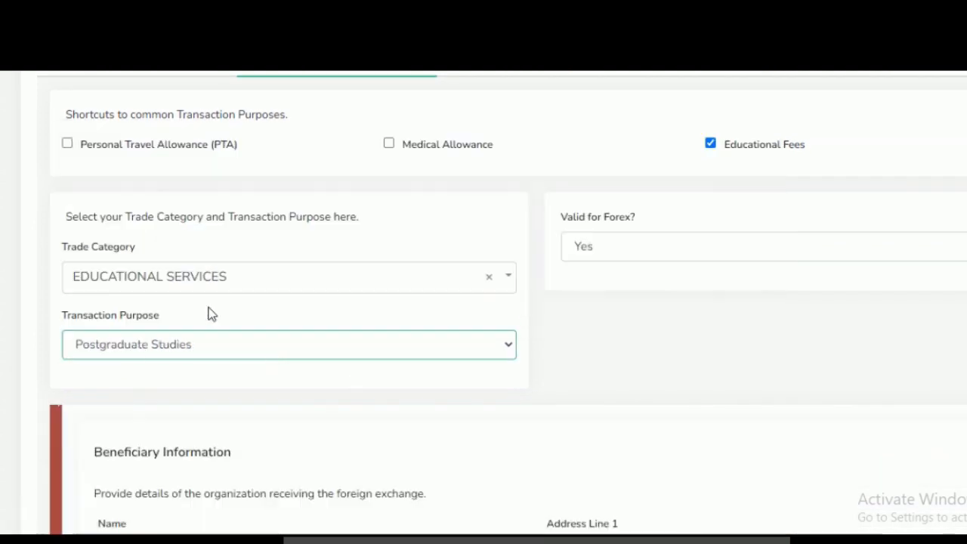
Step: Examine the beneficiary, student and banking detail fields that the Trade Services form requires
{"action": "scroll", "coordinate": [483, 303], "scroll_direction": "down", "scroll_amount": 3}
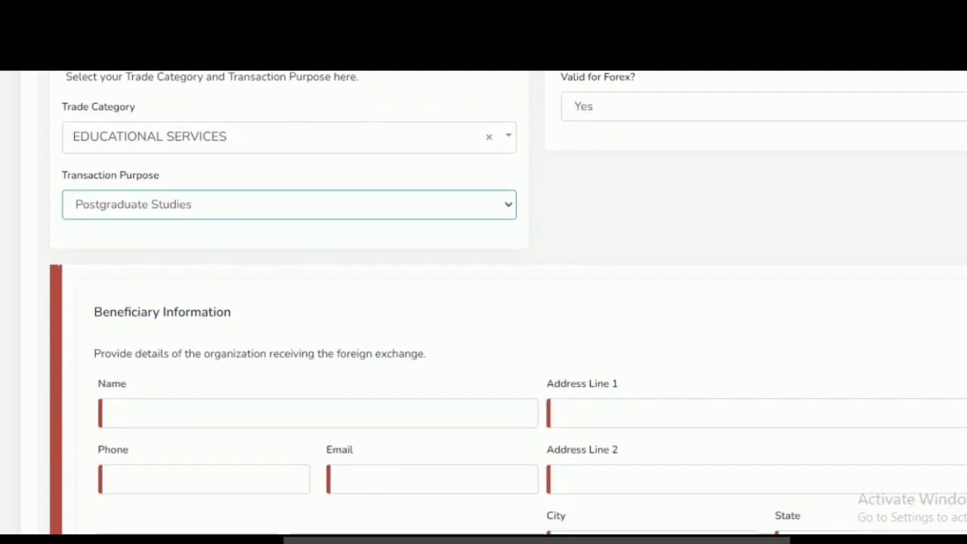
{"action": "scroll", "coordinate": [483, 302], "scroll_direction": "down", "scroll_amount": 1}
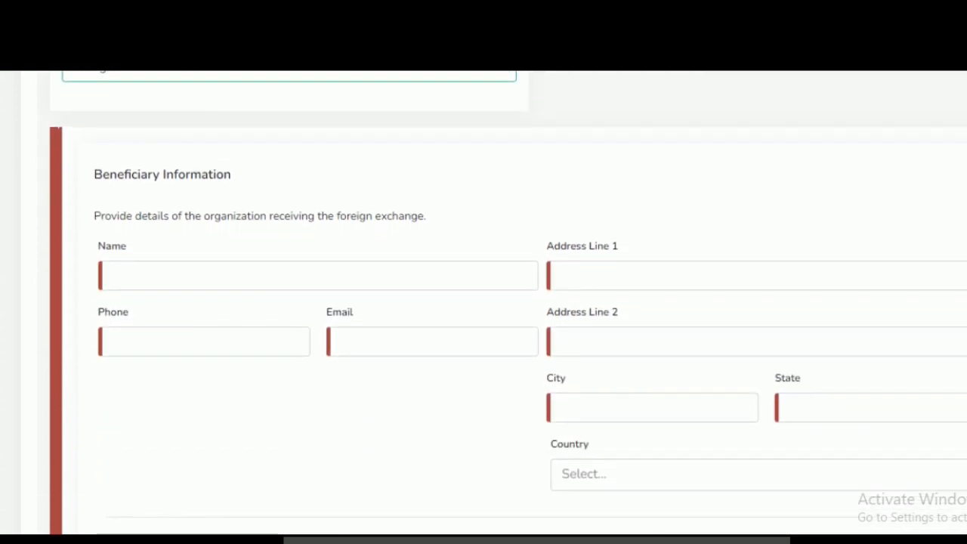
{"action": "scroll", "coordinate": [483, 302], "scroll_direction": "down", "scroll_amount": 1}
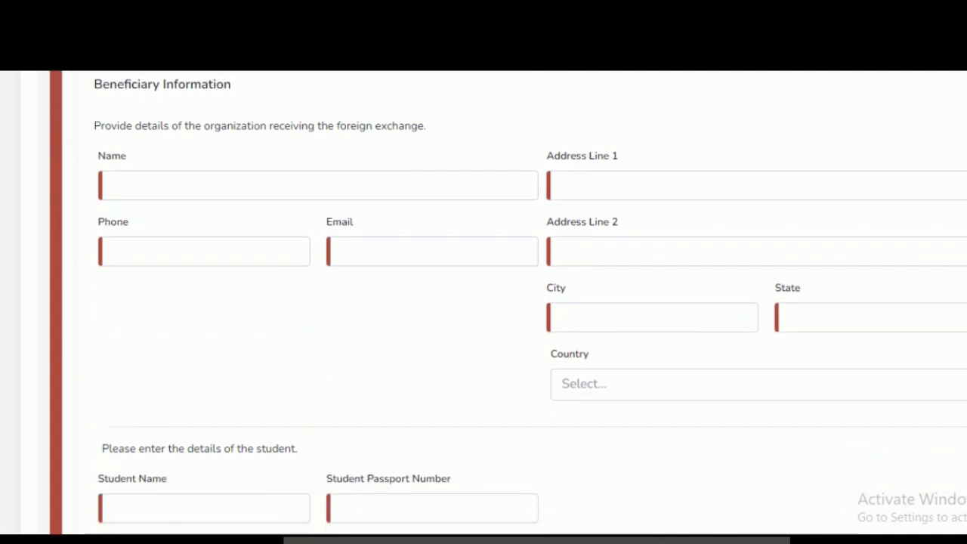
{"action": "scroll", "coordinate": [483, 302], "scroll_direction": "up", "scroll_amount": 1}
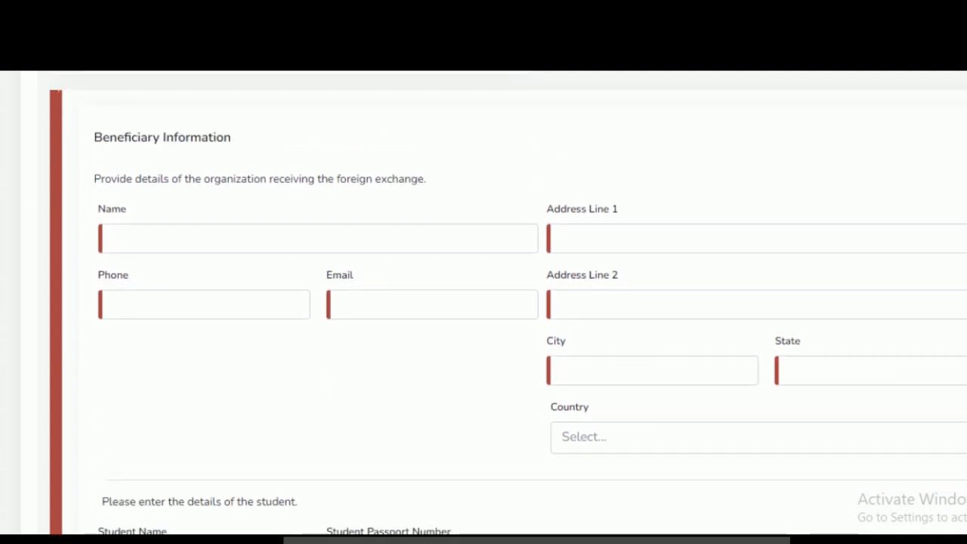
{"action": "scroll", "coordinate": [484, 303], "scroll_direction": "down", "scroll_amount": 1}
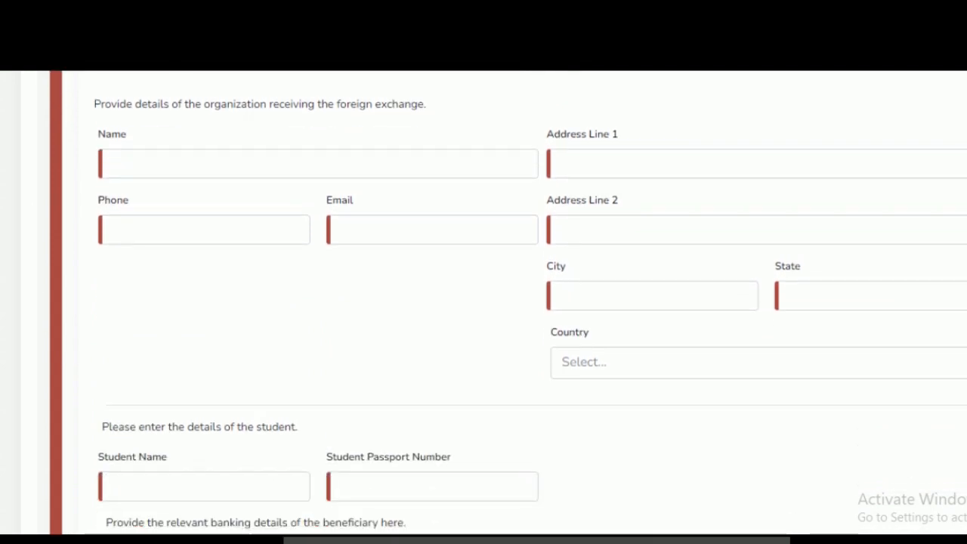
{"action": "left_click", "coordinate": [173, 171]}
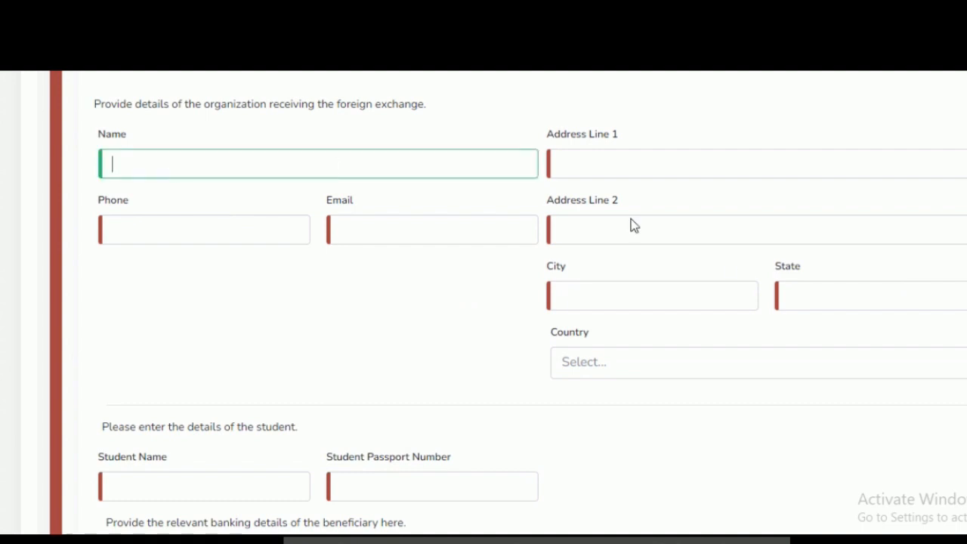
{"action": "scroll", "coordinate": [499, 185], "scroll_direction": "down", "scroll_amount": 3}
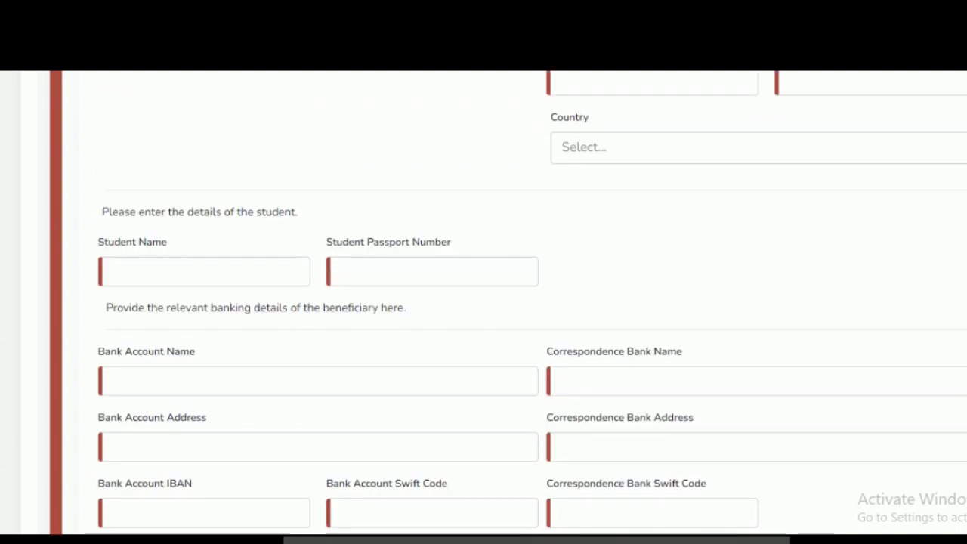
{"action": "scroll", "coordinate": [483, 303], "scroll_direction": "up", "scroll_amount": 5}
{"action": "scroll", "coordinate": [508, 302], "scroll_direction": "down", "scroll_amount": 1}
{"action": "scroll", "coordinate": [507, 302], "scroll_direction": "down", "scroll_amount": 1}
{"action": "scroll", "coordinate": [508, 302], "scroll_direction": "up", "scroll_amount": 1}
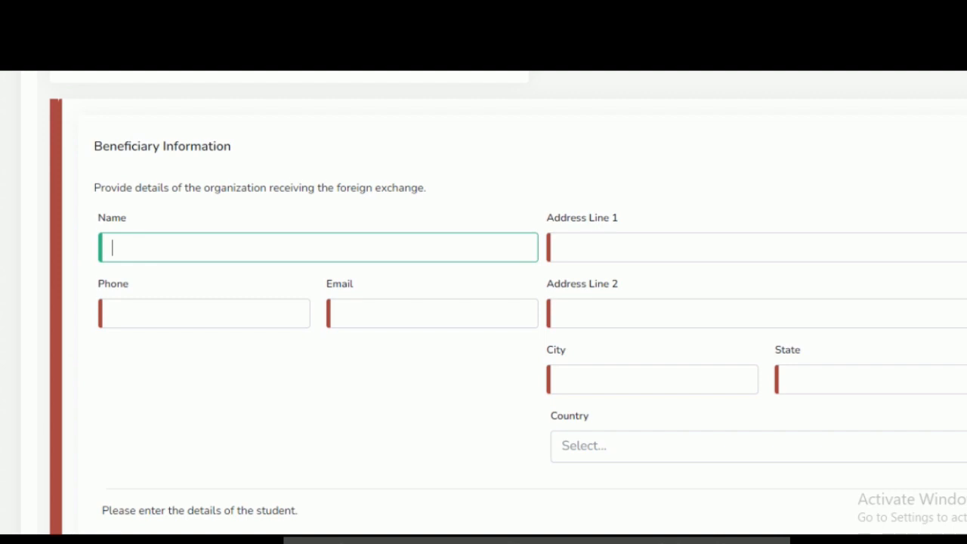
{"action": "scroll", "coordinate": [483, 302], "scroll_direction": "down", "scroll_amount": 1}
{"action": "scroll", "coordinate": [484, 302], "scroll_direction": "down", "scroll_amount": 3}
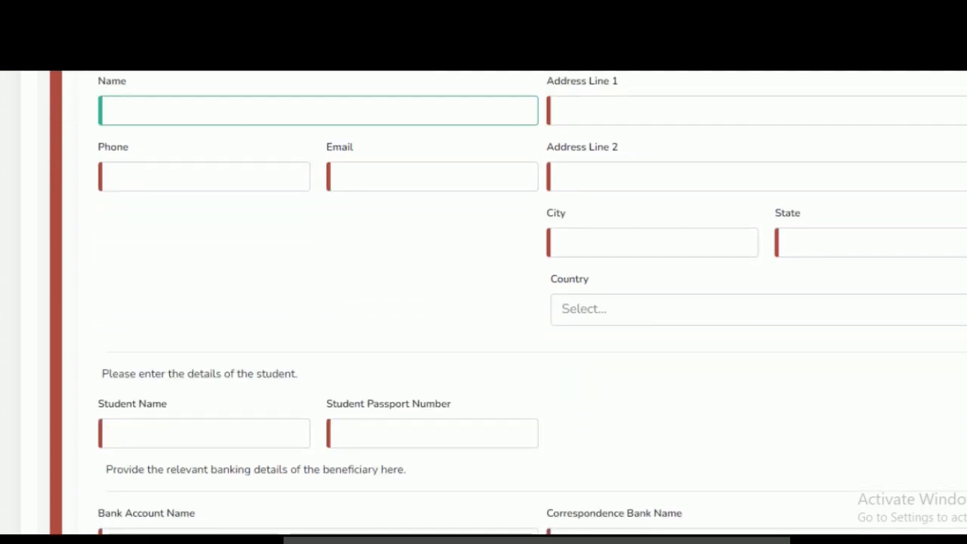
Step: Copy the beneficiary name Flywire Payments Corporation from the payment instructions into the Name field of Beneficiary Information
{"action": "mouse_move", "coordinate": [644, 539]}
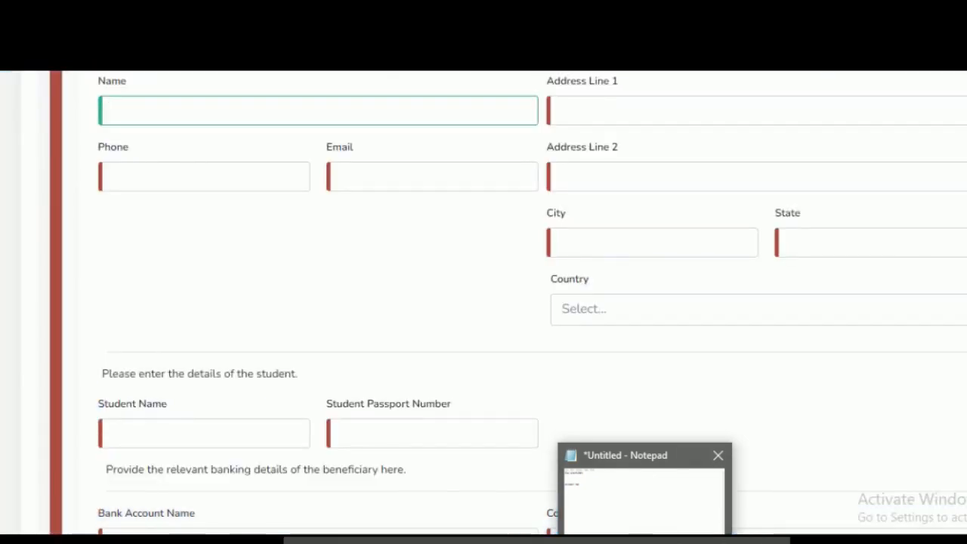
{"action": "left_click_drag", "start_coordinate": [548, 214], "coordinate": [545, 192]}
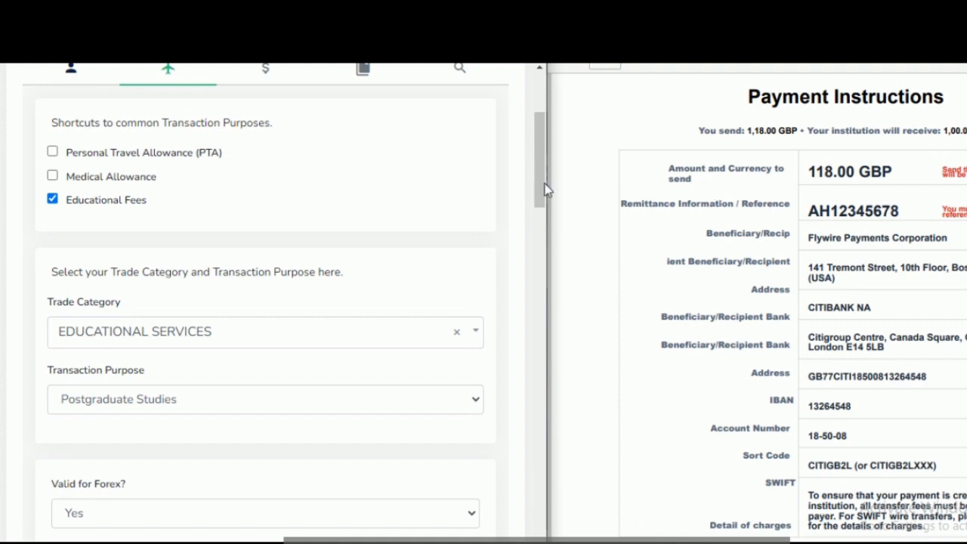
{"action": "left_click_drag", "start_coordinate": [540, 181], "coordinate": [544, 270]}
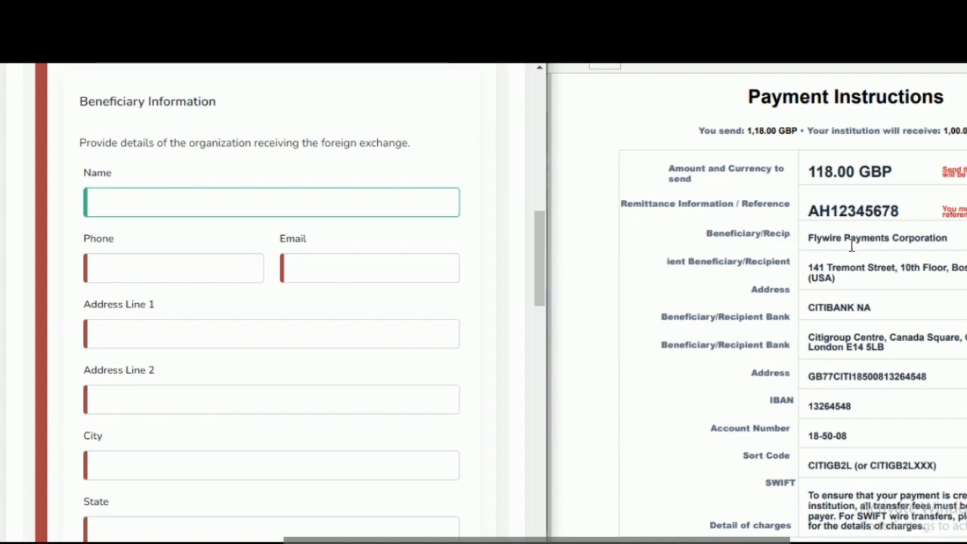
{"action": "left_click_drag", "start_coordinate": [807, 237], "coordinate": [962, 247]}
{"action": "key", "text": "ctrl+c"}
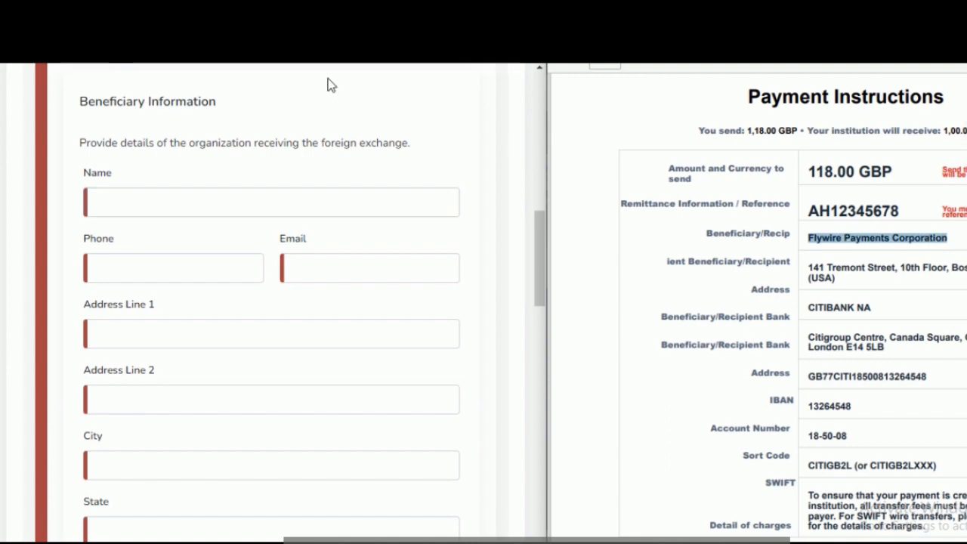
{"action": "left_click", "coordinate": [230, 195]}
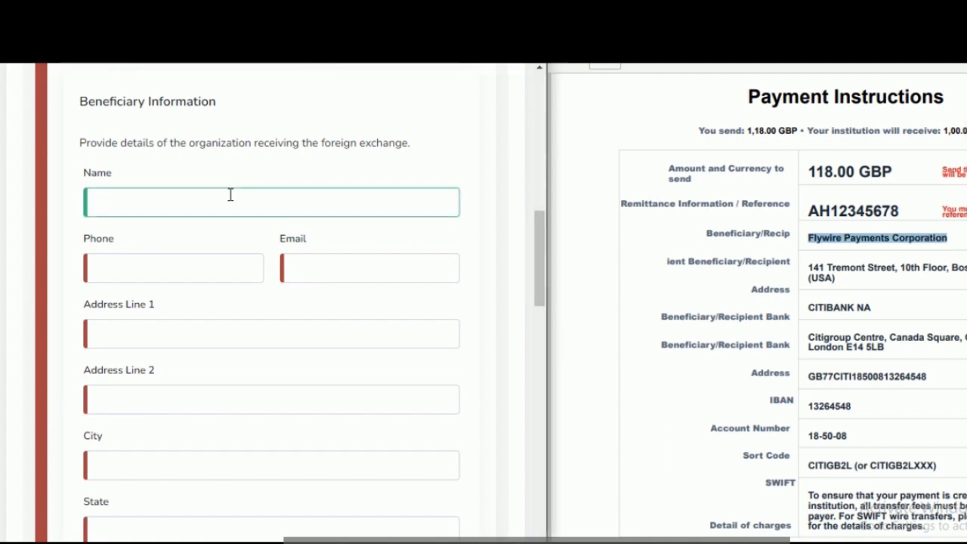
{"action": "key", "text": "ctrl+v"}
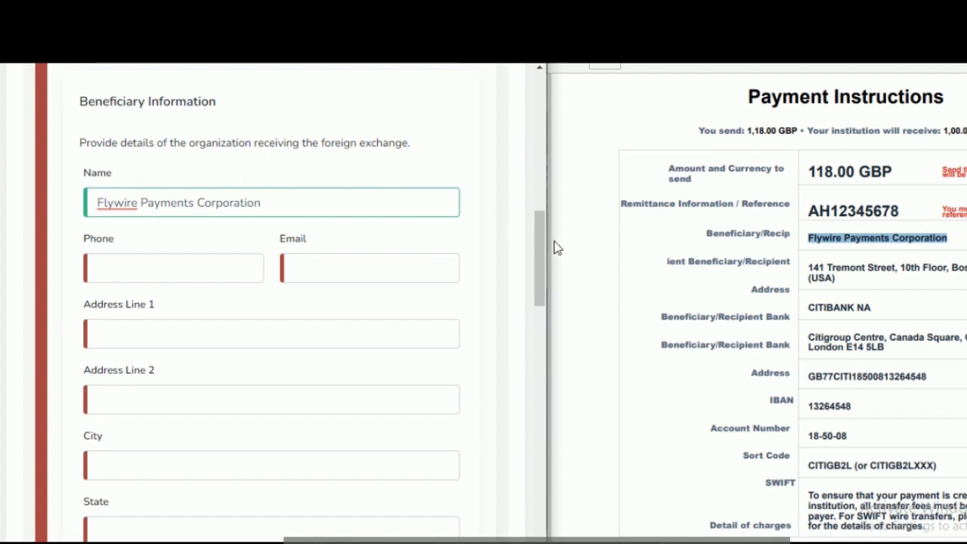
Step: Enter the beneficiary organization's phone number in the Beneficiary Information section
{"action": "left_click_drag", "start_coordinate": [542, 249], "coordinate": [542, 255]}
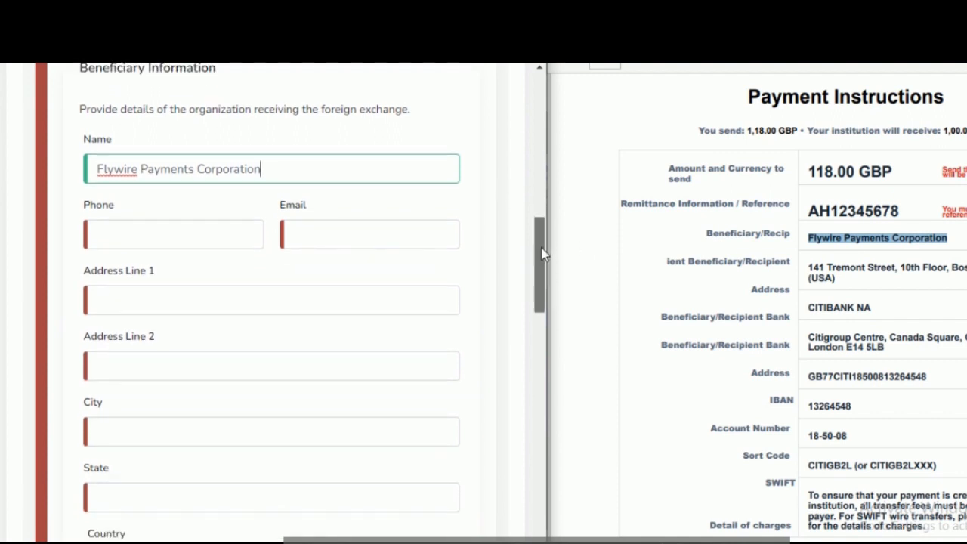
{"action": "scroll", "coordinate": [542, 256], "scroll_direction": "down", "scroll_amount": 3}
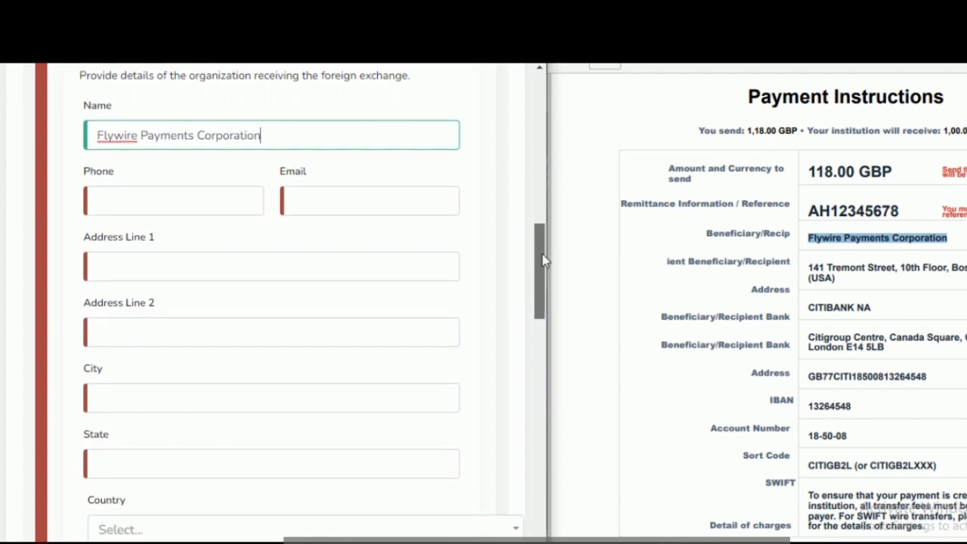
{"action": "left_click", "coordinate": [151, 214]}
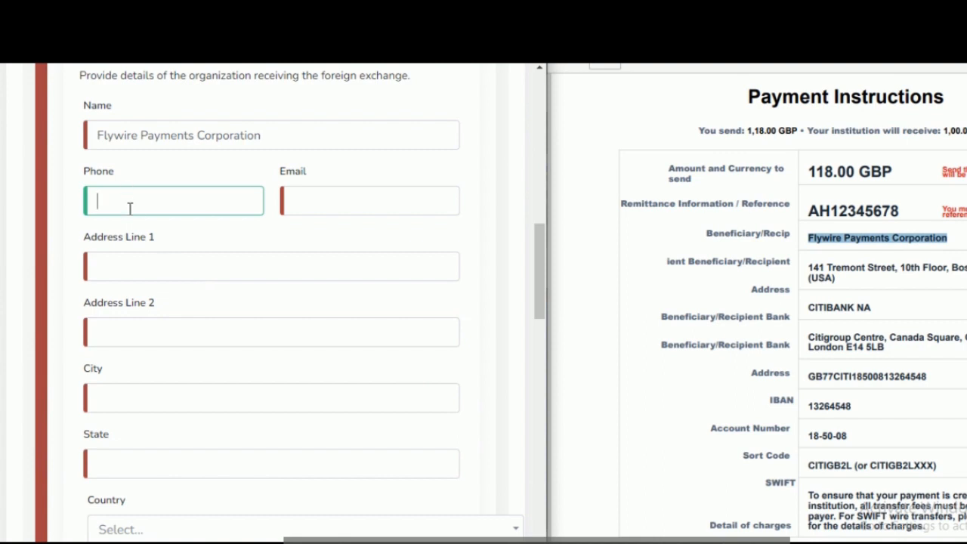
Step: Enter the beneficiary organization's support e-mail address in the Beneficiary Information section
{"action": "left_click", "coordinate": [396, 190]}
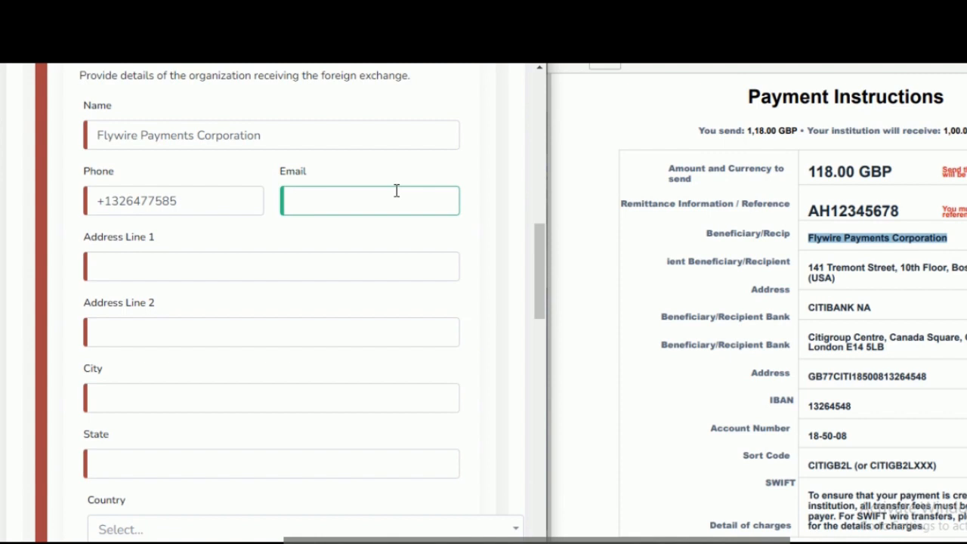
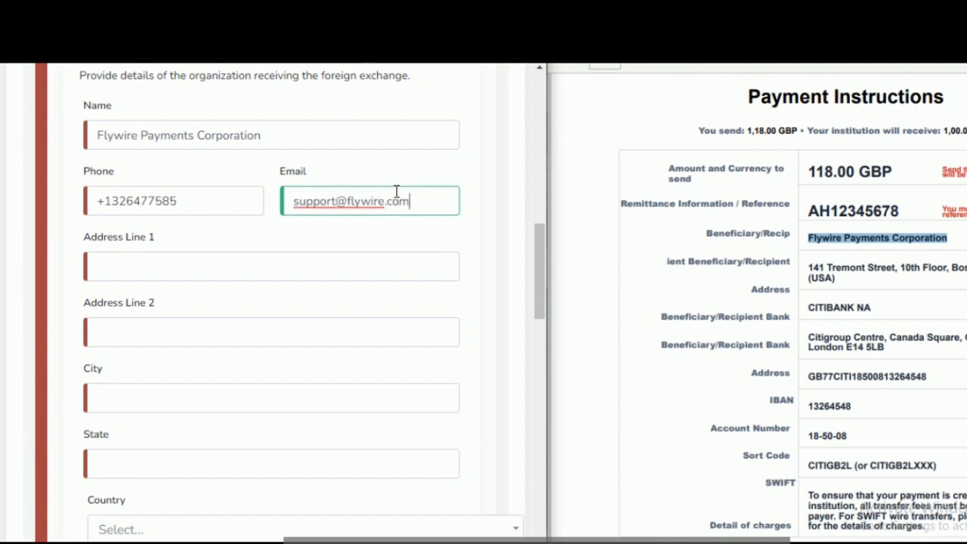
Step: Delete the end of the beneficiary's e-mail entry back to "suppor"
{"action": "key", "text": "BackSpace"}
{"action": "key", "text": "BackSpace"}
{"action": "key", "text": "BackSpace"}
{"action": "key", "text": "BackSpace"}
{"action": "key", "text": "BackSpace"}
{"action": "key", "text": "BackSpace"}
{"action": "key", "text": "BackSpace"}
{"action": "key", "text": "BackSpace"}
{"action": "key", "text": "BackSpace"}
{"action": "key", "text": "BackSpace"}
{"action": "key", "text": "BackSpace"}
{"action": "key", "text": "BackSpace"}
{"action": "key", "text": "BackSpace"}
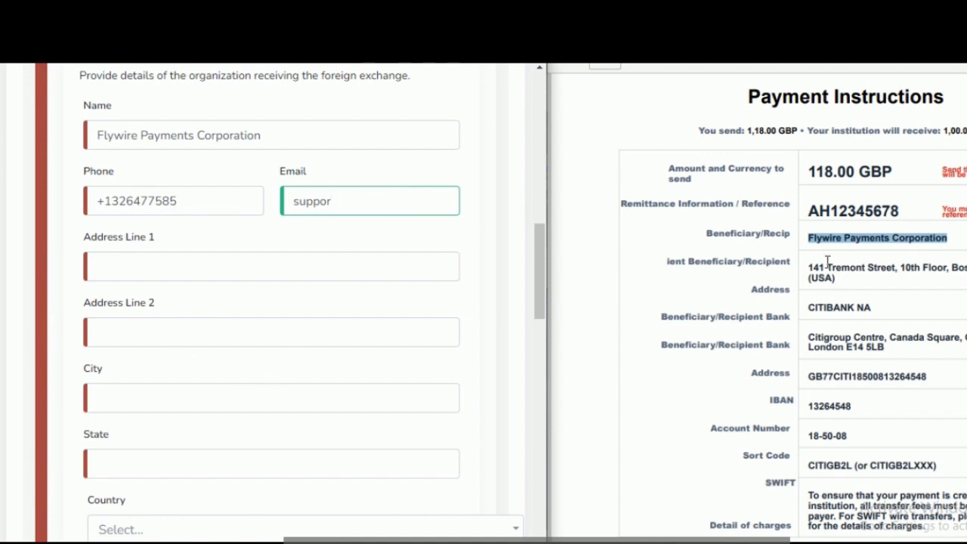
Step: Copy the beneficiary's full address from the payment instructions into Address Line 1
{"action": "left_click_drag", "start_coordinate": [809, 267], "coordinate": [832, 281]}
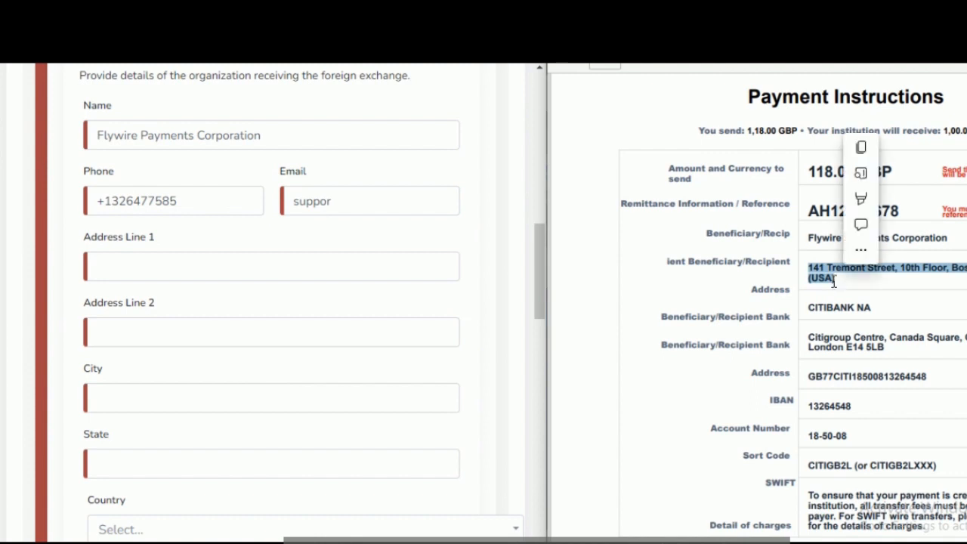
{"action": "right_click", "coordinate": [832, 281]}
{"action": "left_click", "coordinate": [572, 305]}
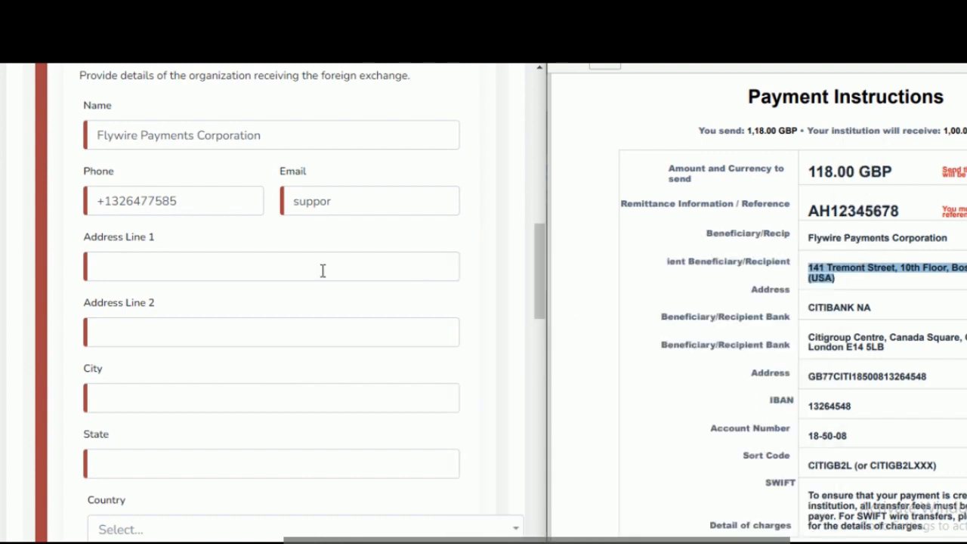
{"action": "left_click", "coordinate": [216, 261]}
{"action": "key", "text": "ctrl+v"}
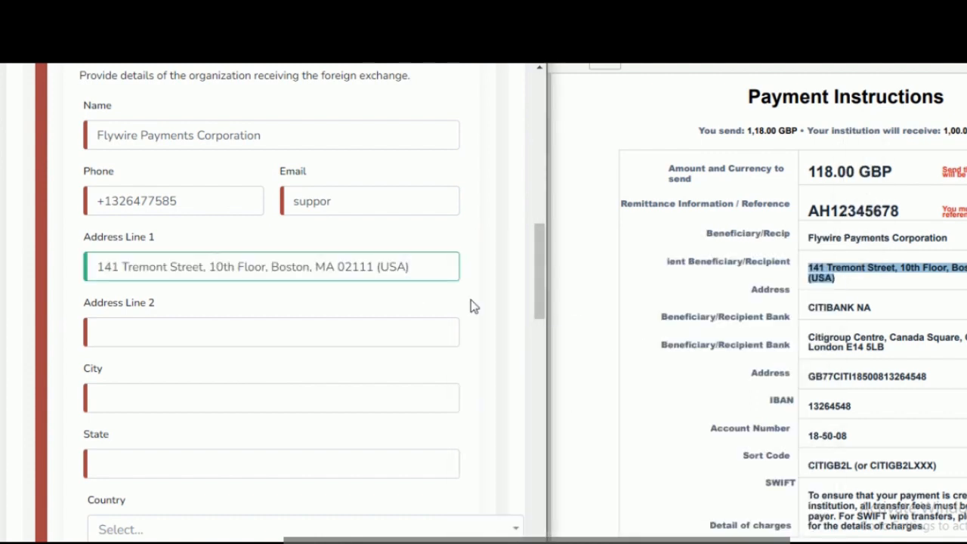
Step: Set the beneficiary's City to BOSTON and State to MASSACHUTTES
{"action": "scroll", "coordinate": [538, 295], "scroll_direction": "down", "scroll_amount": 1}
{"action": "scroll", "coordinate": [538, 301], "scroll_direction": "down", "scroll_amount": 2}
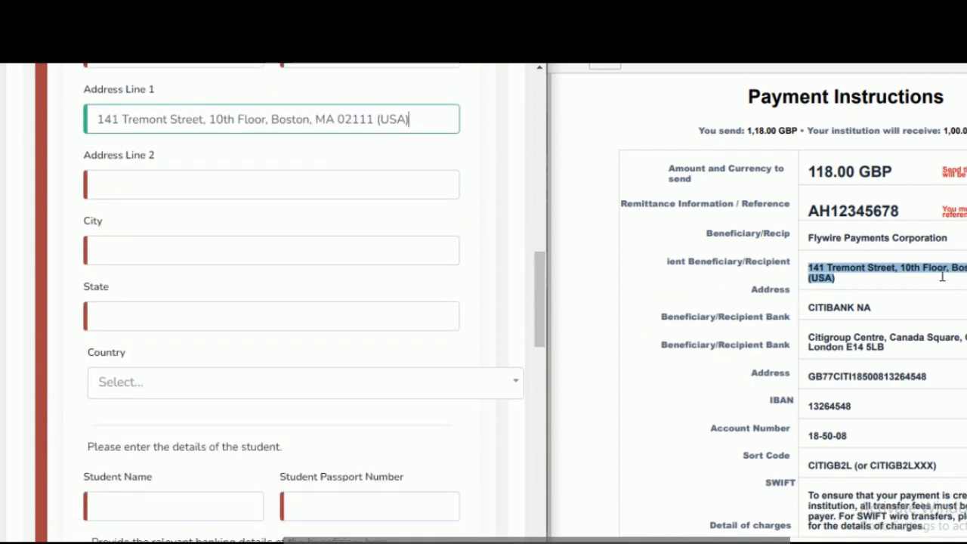
{"action": "left_click", "coordinate": [140, 244]}
{"action": "type", "text": "BOSTON"}
{"action": "left_click", "coordinate": [140, 311]}
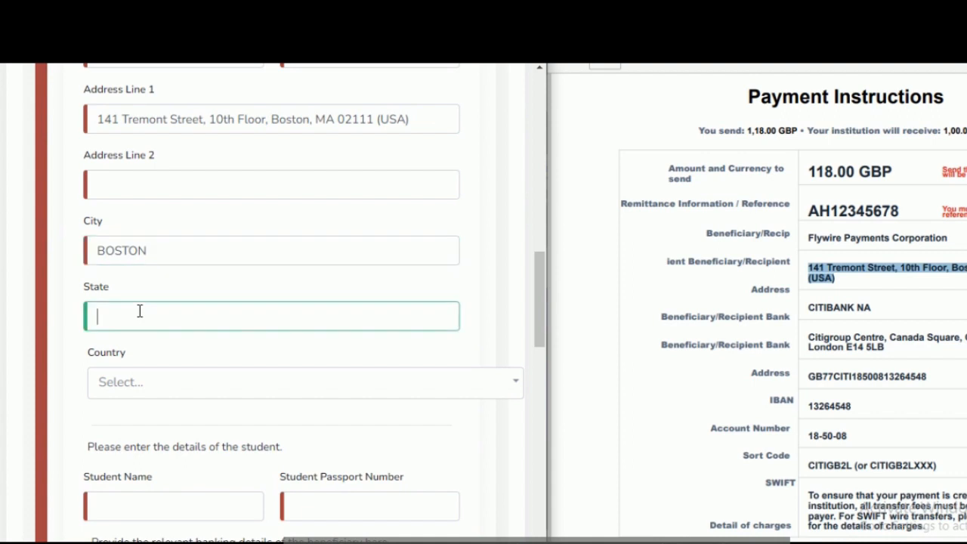
{"action": "type", "text": "MASSACHUTTES"}
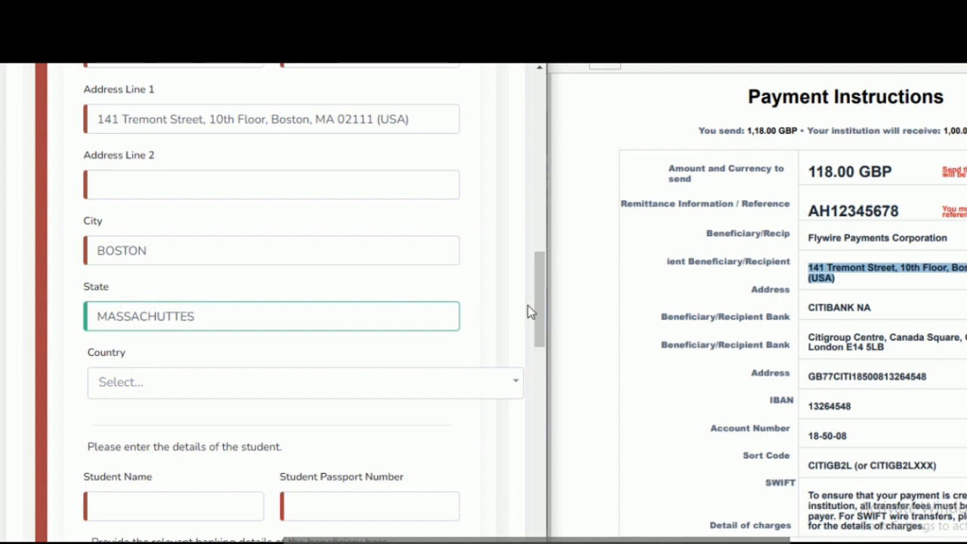
Step: Set the beneficiary's Country to United States of America
{"action": "scroll", "coordinate": [537, 312], "scroll_direction": "down", "scroll_amount": 2}
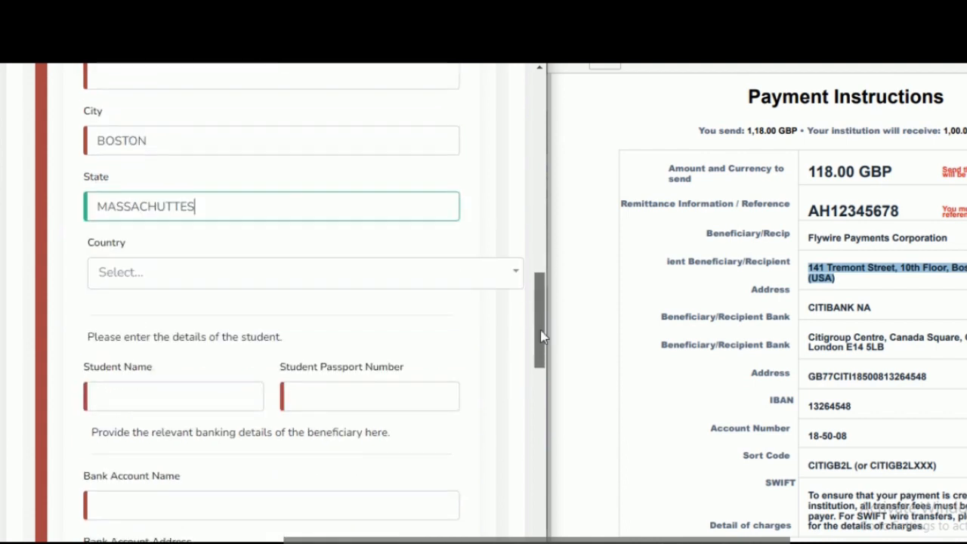
{"action": "left_click", "coordinate": [363, 263]}
{"action": "left_click", "coordinate": [362, 263]}
{"action": "left_click", "coordinate": [362, 263]}
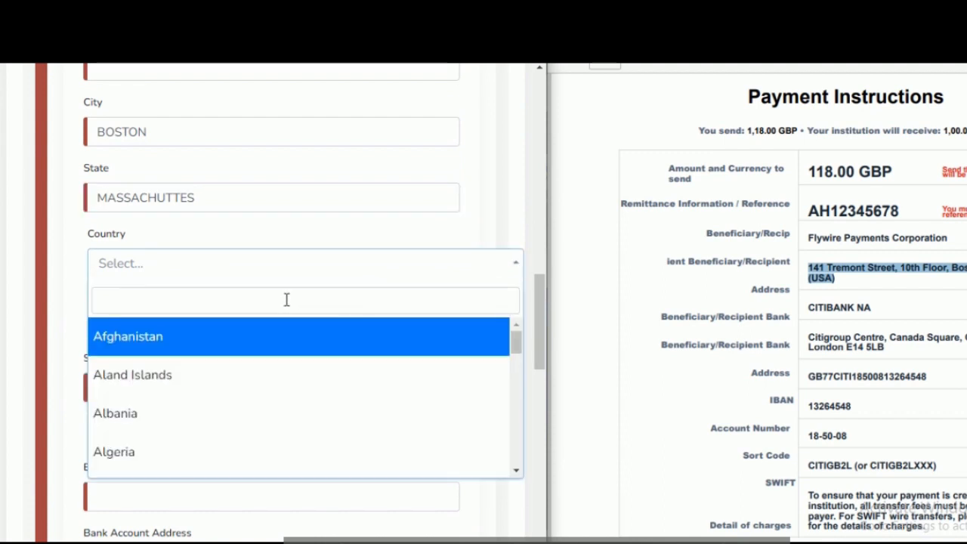
{"action": "type", "text": "UNI"}
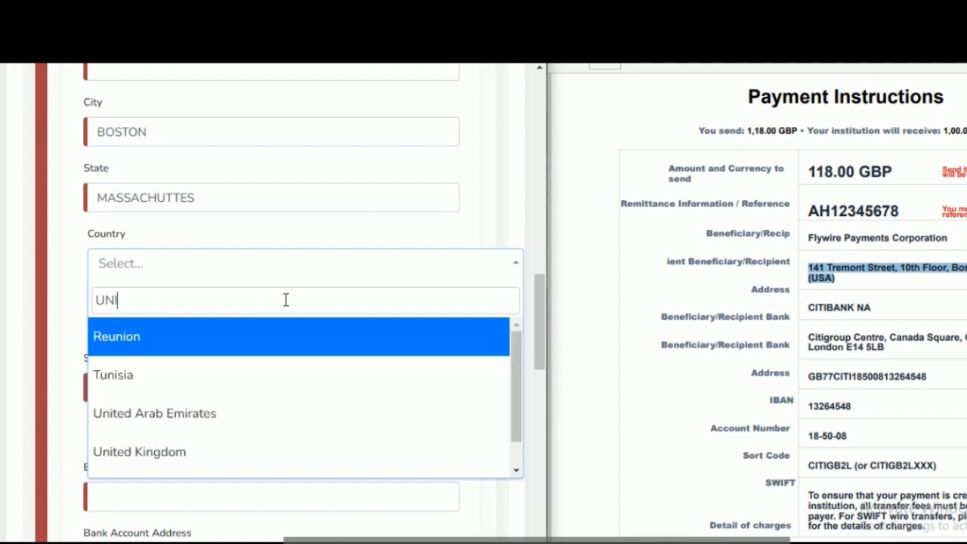
{"action": "left_click_drag", "start_coordinate": [516, 406], "coordinate": [516, 409]}
{"action": "scroll", "coordinate": [516, 414], "scroll_direction": "down", "scroll_amount": 1}
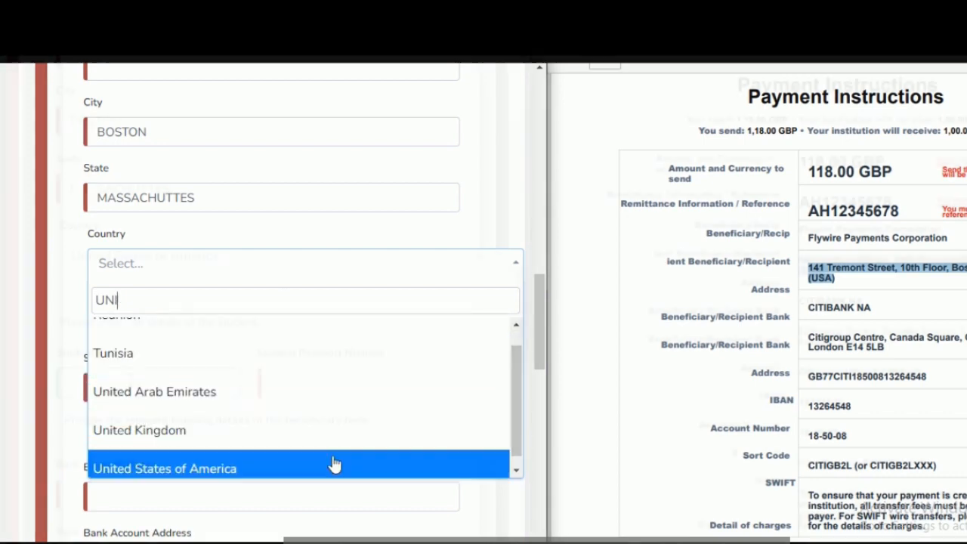
{"action": "left_click", "coordinate": [334, 464]}
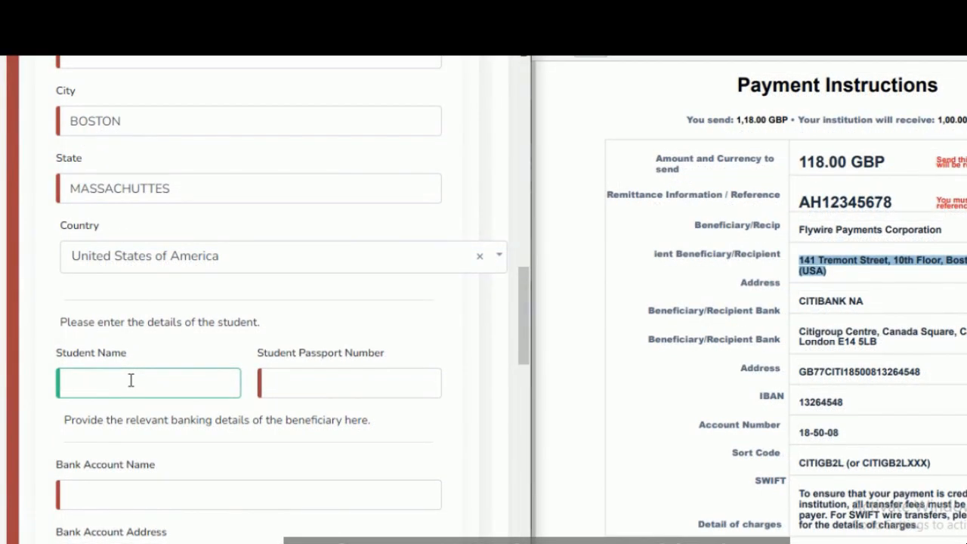
Step: Enter the student's name and passport number in the student details
{"action": "left_click", "coordinate": [131, 380]}
{"action": "type", "text": "CAPT AL"}
{"action": "left_click", "coordinate": [324, 387]}
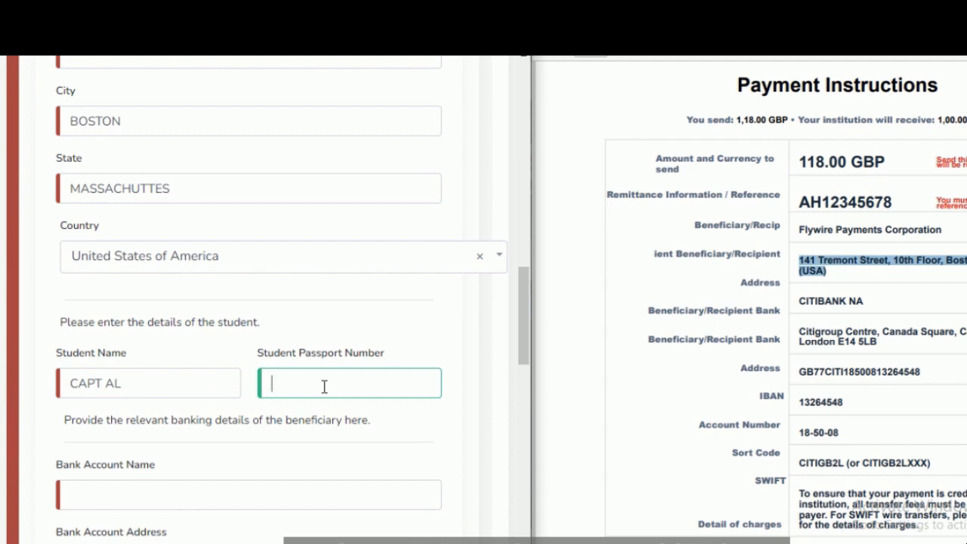
Step: Copy the recipient bank name CITIBANK NA from the payment instructions into Bank Account Name
{"action": "left_click_drag", "start_coordinate": [529, 328], "coordinate": [531, 389]}
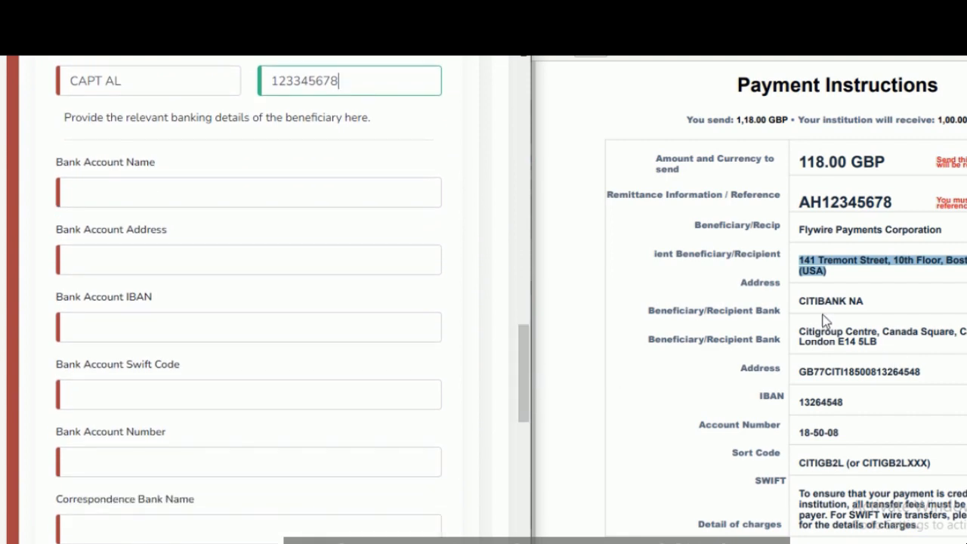
{"action": "left_click_drag", "start_coordinate": [865, 299], "coordinate": [803, 306]}
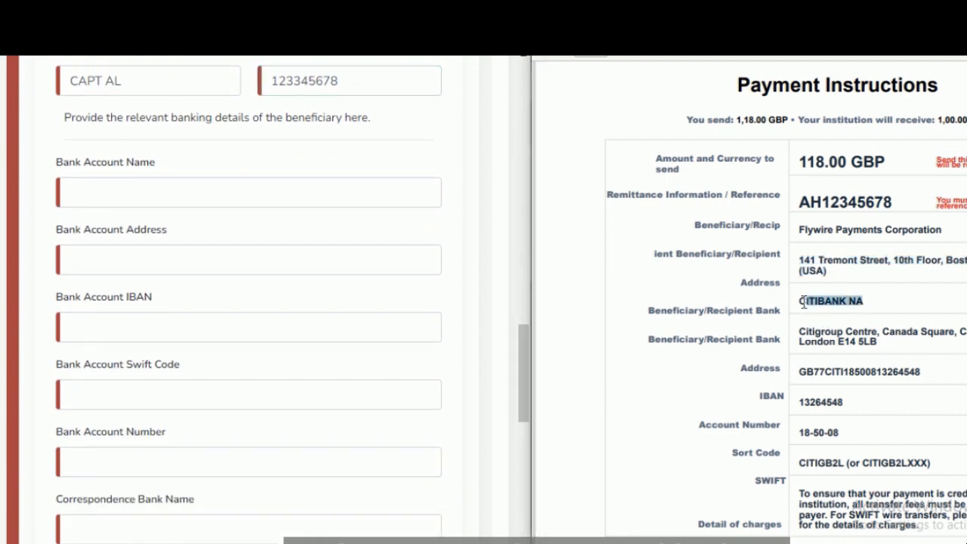
{"action": "right_click", "coordinate": [803, 306]}
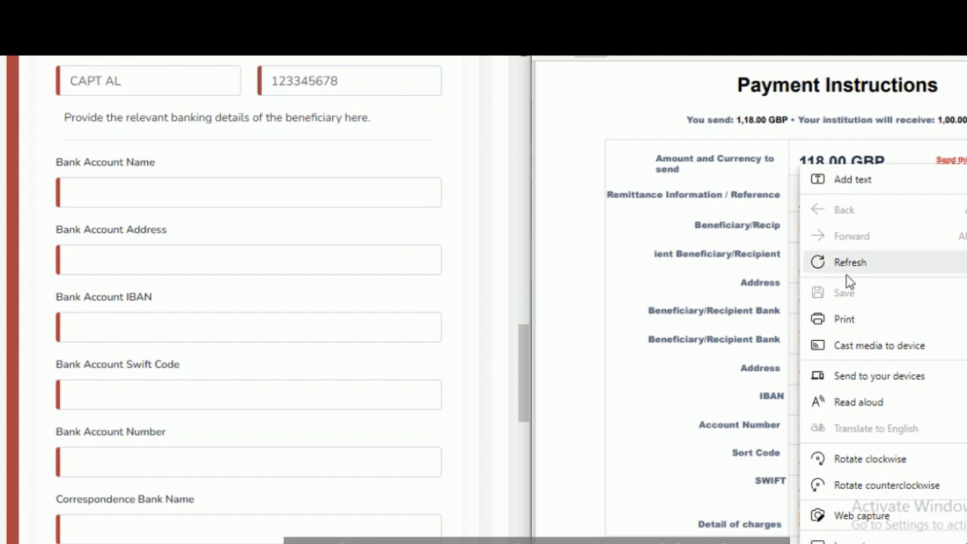
{"action": "left_click", "coordinate": [771, 335]}
{"action": "left_click_drag", "start_coordinate": [865, 300], "coordinate": [887, 302]}
{"action": "left_click", "coordinate": [800, 302]}
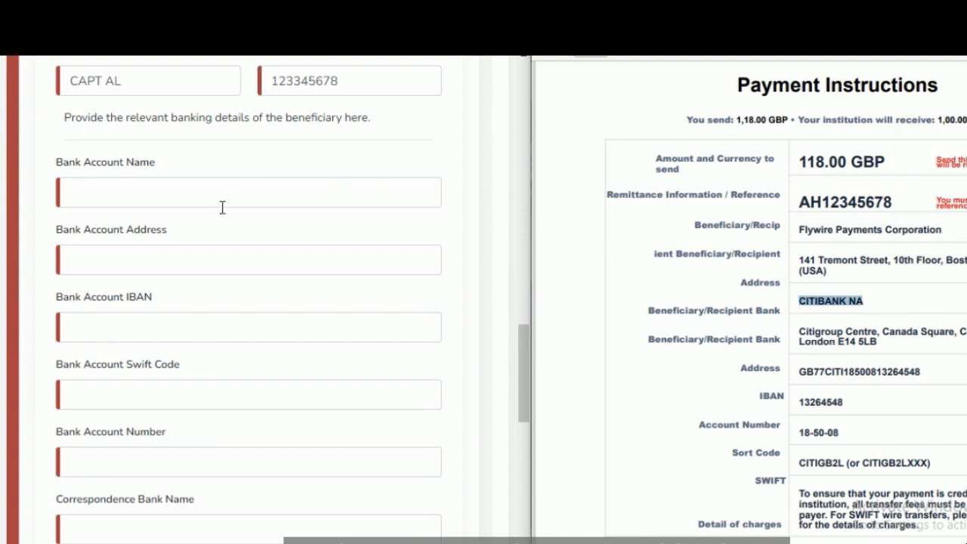
{"action": "left_click", "coordinate": [194, 198]}
{"action": "key", "text": "ctrl+v"}
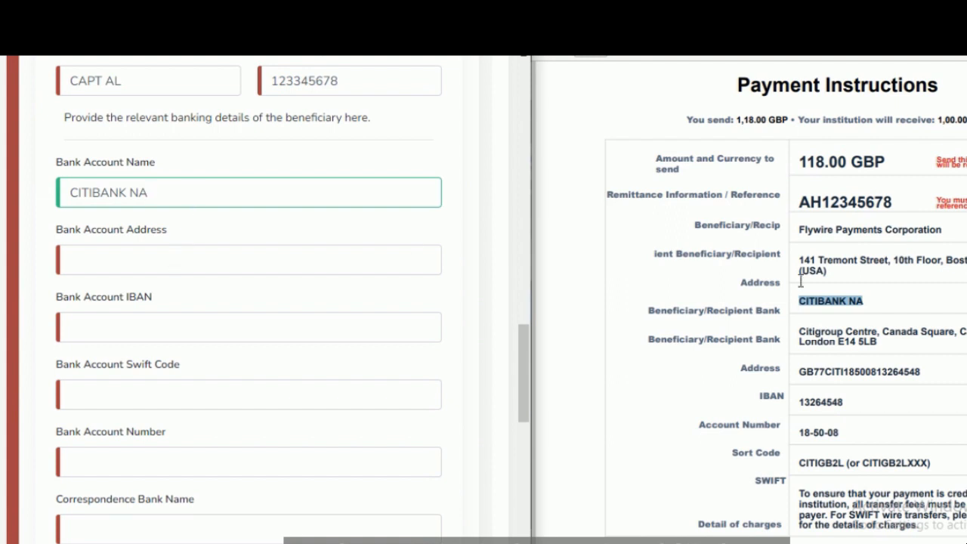
Step: Copy the recipient bank's full address from the payment instructions into Bank Account Address
{"action": "left_click", "coordinate": [840, 333]}
{"action": "left_click_drag", "start_coordinate": [840, 333], "coordinate": [893, 348]}
{"action": "key", "text": "ctrl+c"}
{"action": "left_click", "coordinate": [161, 262]}
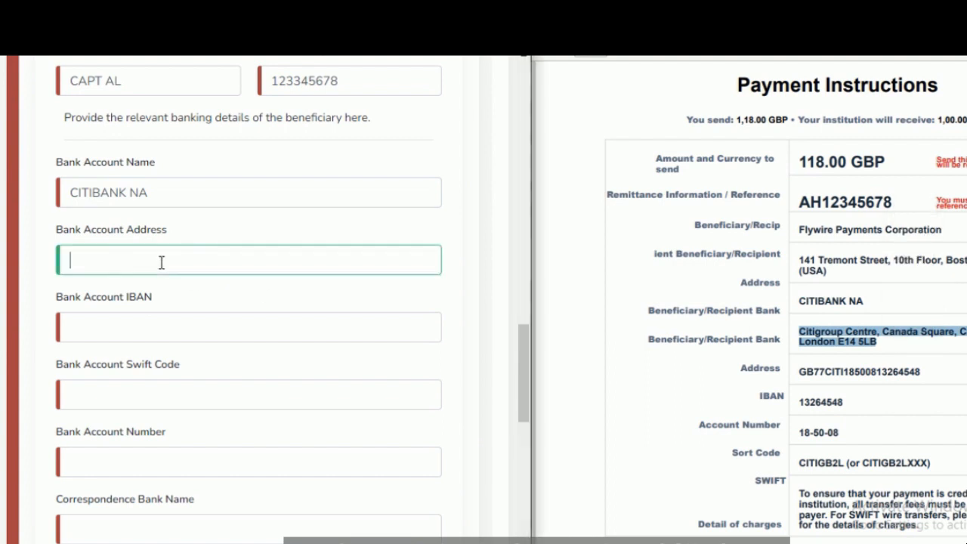
{"action": "key", "text": "ctrl+v"}
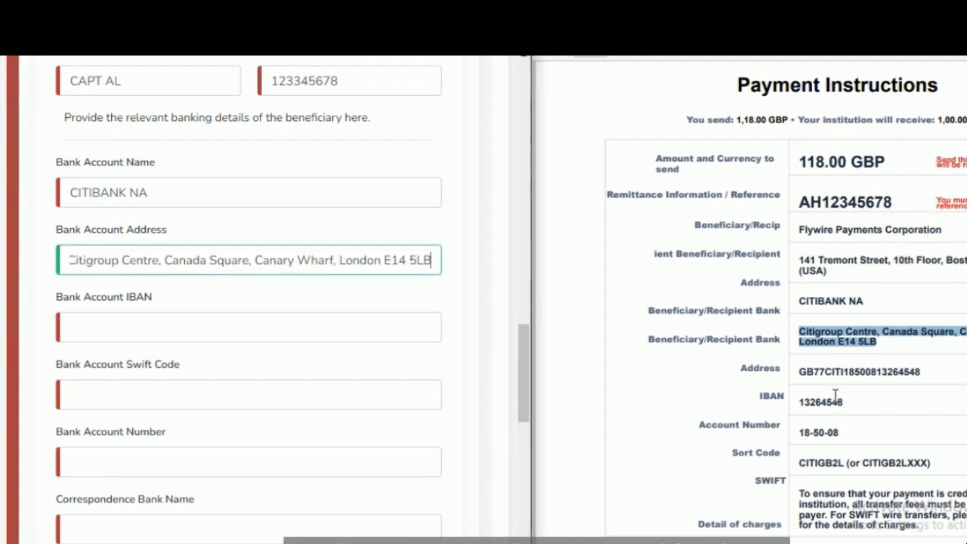
Step: Copy the number beside the IBAN label in the payment instructions, without its first digit, into Bank Account IBAN
{"action": "left_click_drag", "start_coordinate": [847, 401], "coordinate": [803, 398]}
{"action": "right_click", "coordinate": [802, 397]}
{"action": "key", "text": "c"}
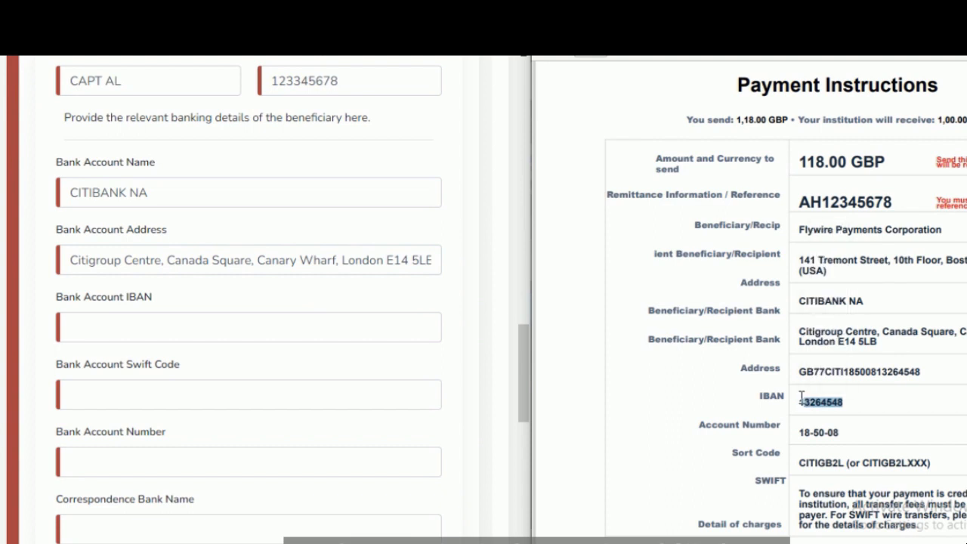
{"action": "left_click", "coordinate": [149, 328]}
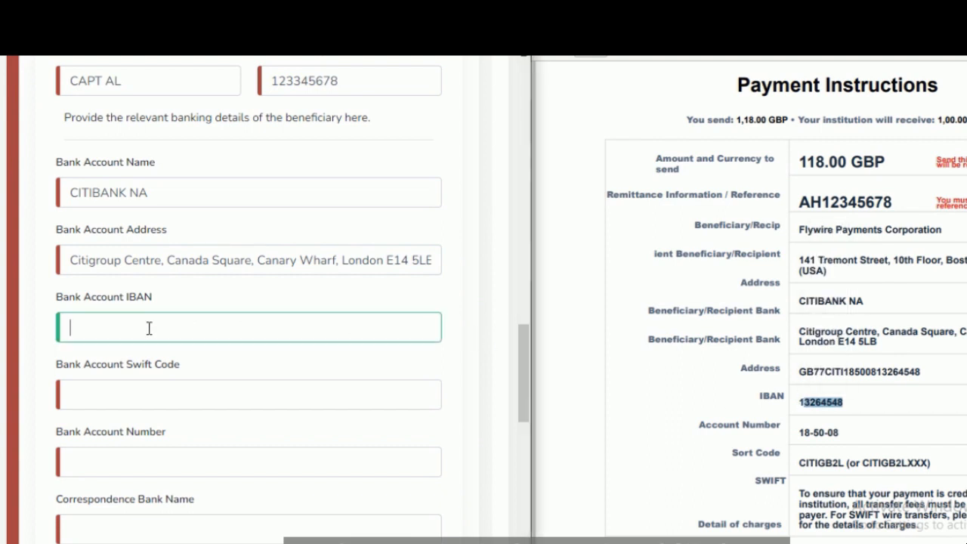
{"action": "key", "text": "ctrl+v"}
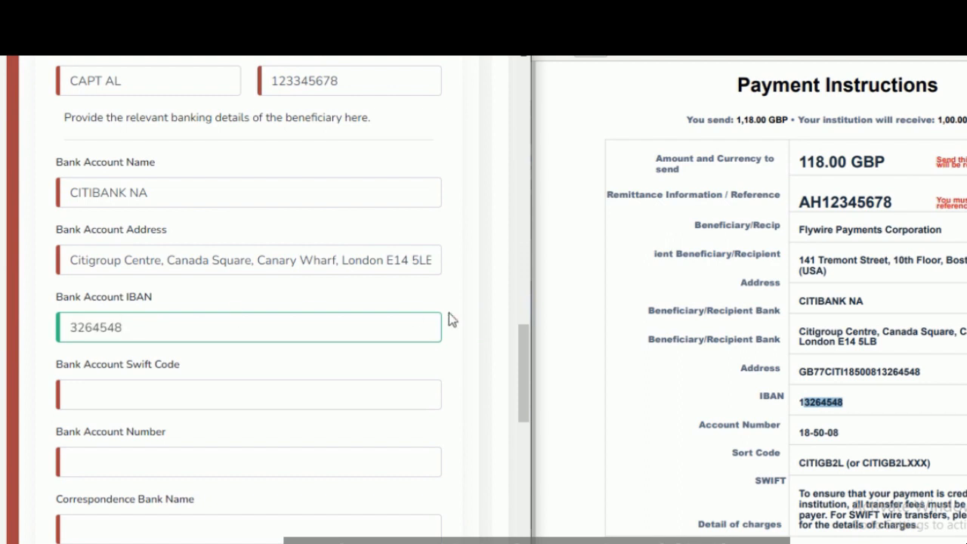
Step: Copy the SWIFT code CITIGB2L from the payment instructions into Bank Account Swift Code
{"action": "left_click_drag", "start_coordinate": [520, 352], "coordinate": [526, 370]}
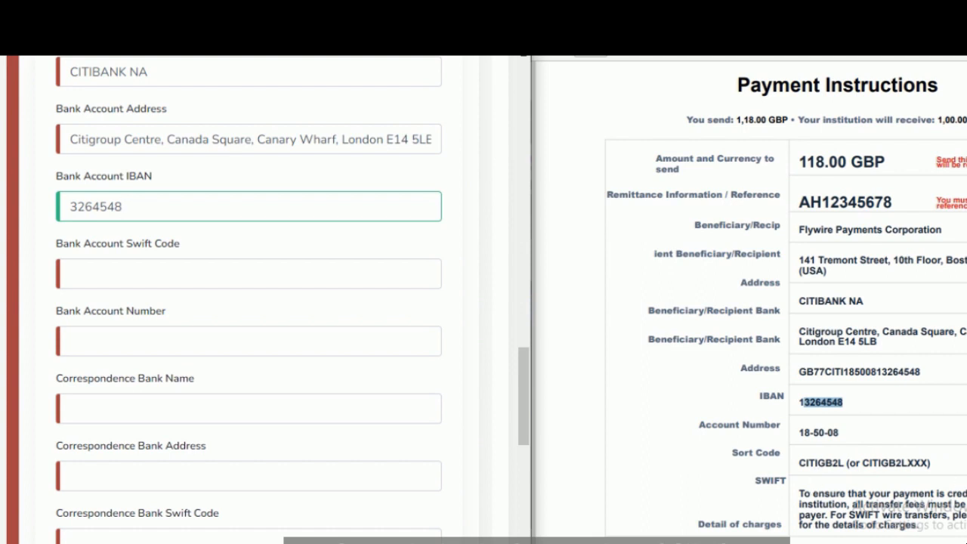
{"action": "scroll", "coordinate": [785, 302], "scroll_direction": "down", "scroll_amount": 1}
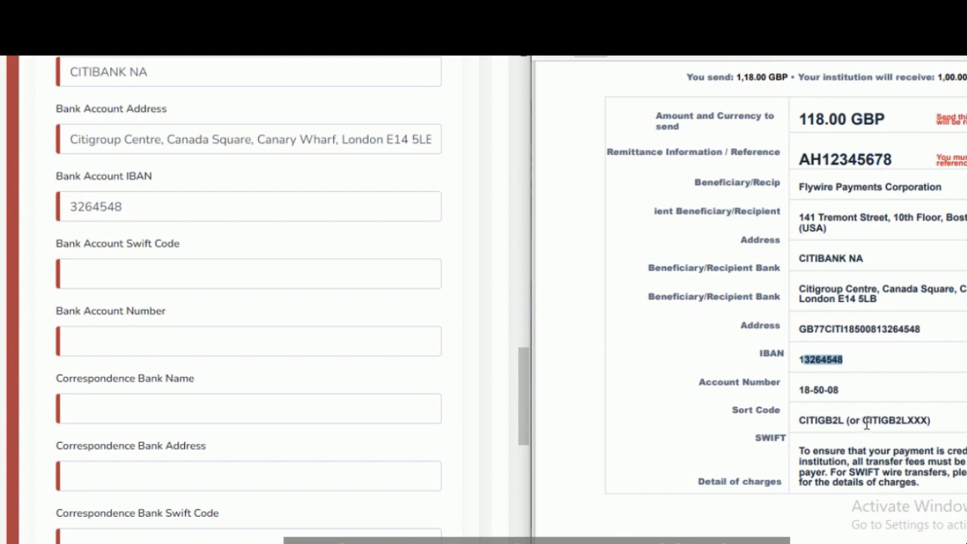
{"action": "left_click_drag", "start_coordinate": [799, 420], "coordinate": [842, 426]}
{"action": "key", "text": "ctrl+c"}
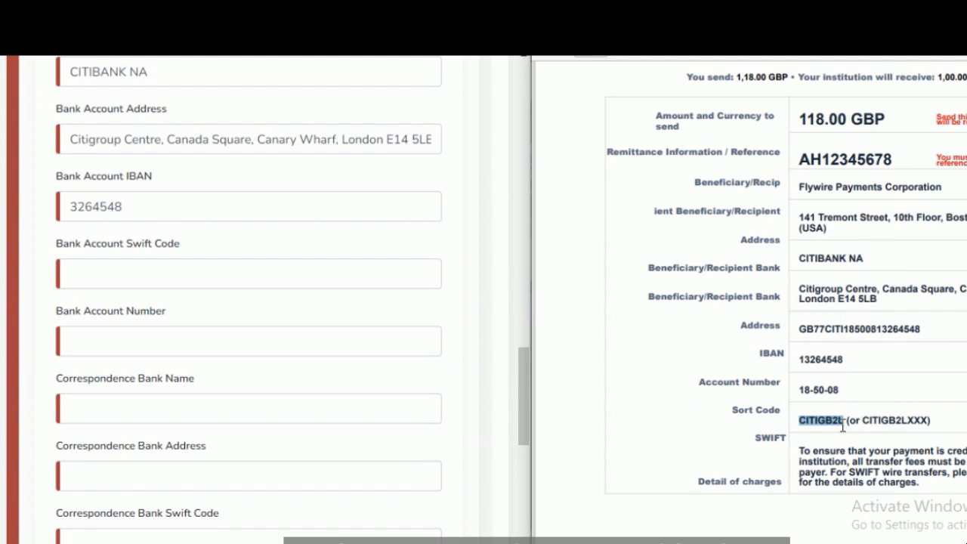
{"action": "left_click", "coordinate": [154, 278]}
{"action": "key", "text": "ctrl+v"}
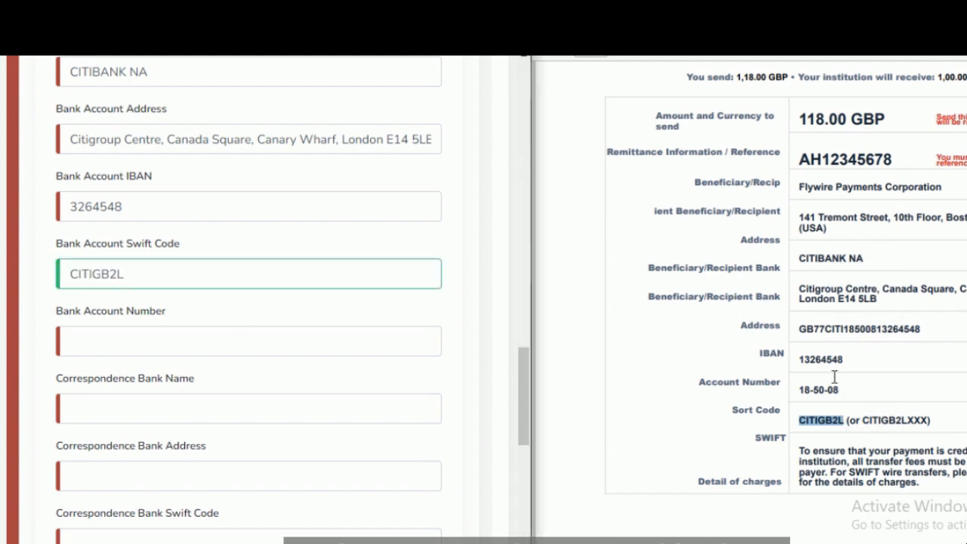
Step: Copy the number beside the Account Number label, without its first digit, into Bank Account Number
{"action": "left_click_drag", "start_coordinate": [844, 387], "coordinate": [797, 389]}
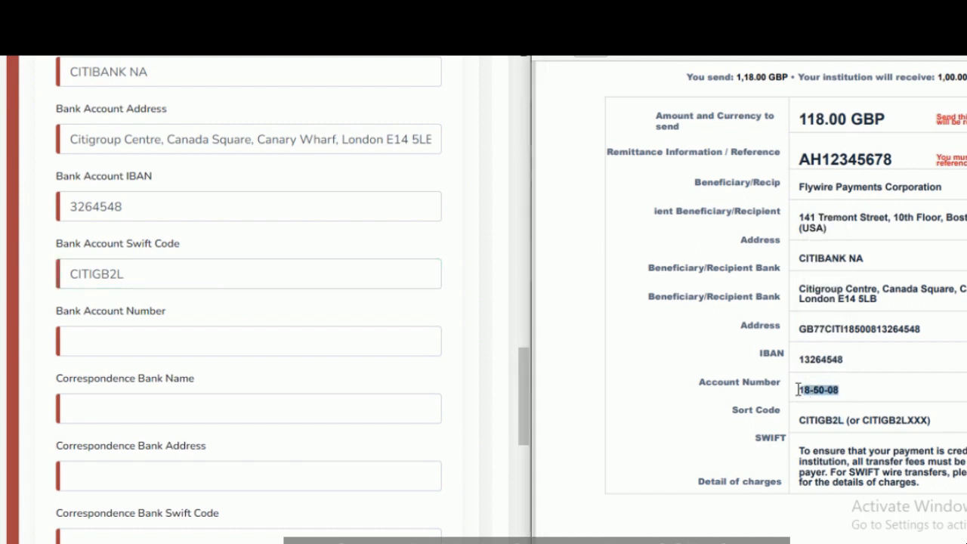
{"action": "left_click", "coordinate": [130, 346]}
{"action": "key", "text": "ctrl+v"}
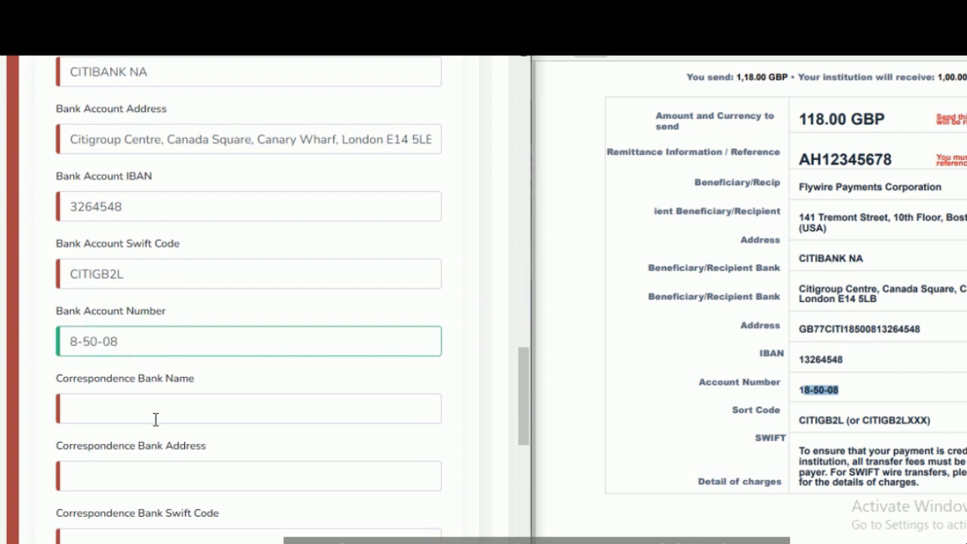
Step: Leave the correspondence bank fields empty and set the Request Information currency to POUNDS STERLING
{"action": "left_click", "coordinate": [121, 399]}
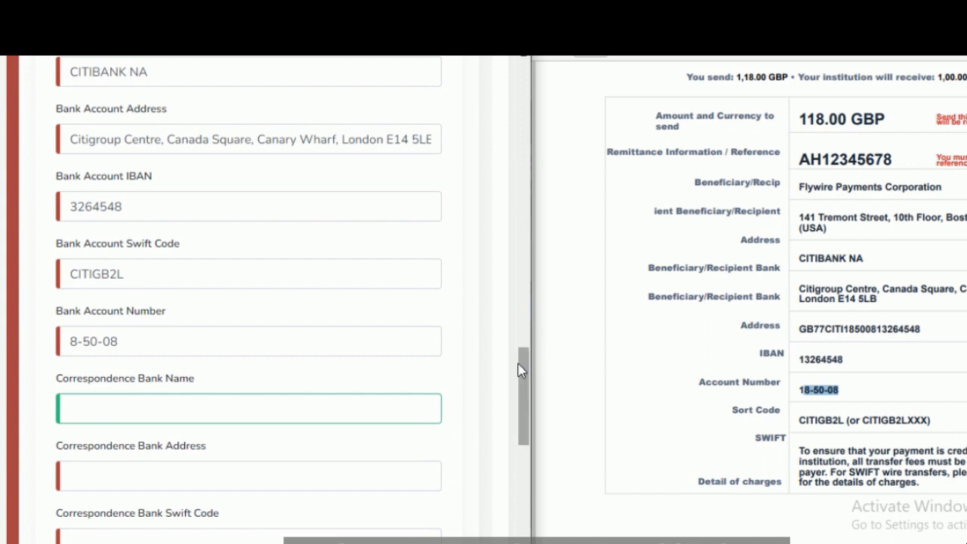
{"action": "left_click_drag", "start_coordinate": [519, 369], "coordinate": [529, 393]}
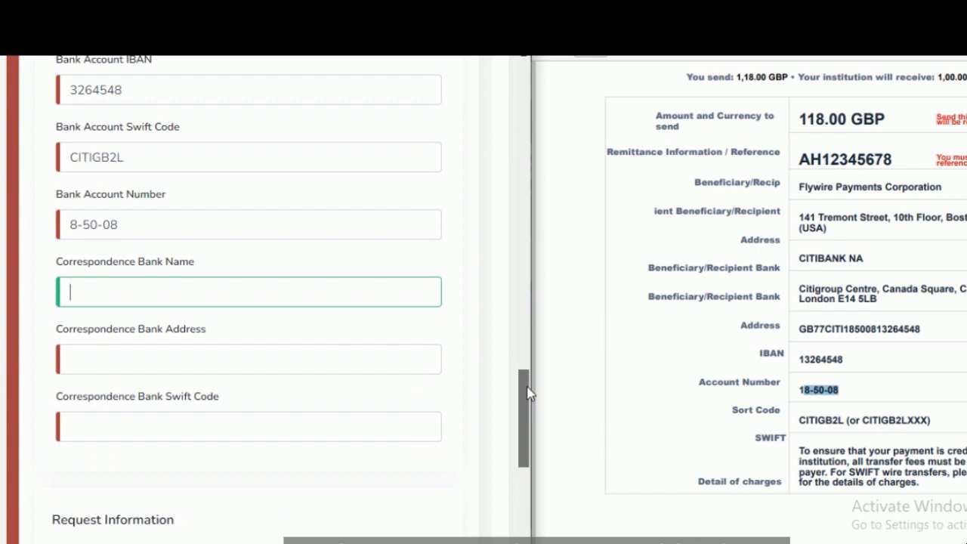
{"action": "left_click_drag", "start_coordinate": [529, 393], "coordinate": [525, 443]}
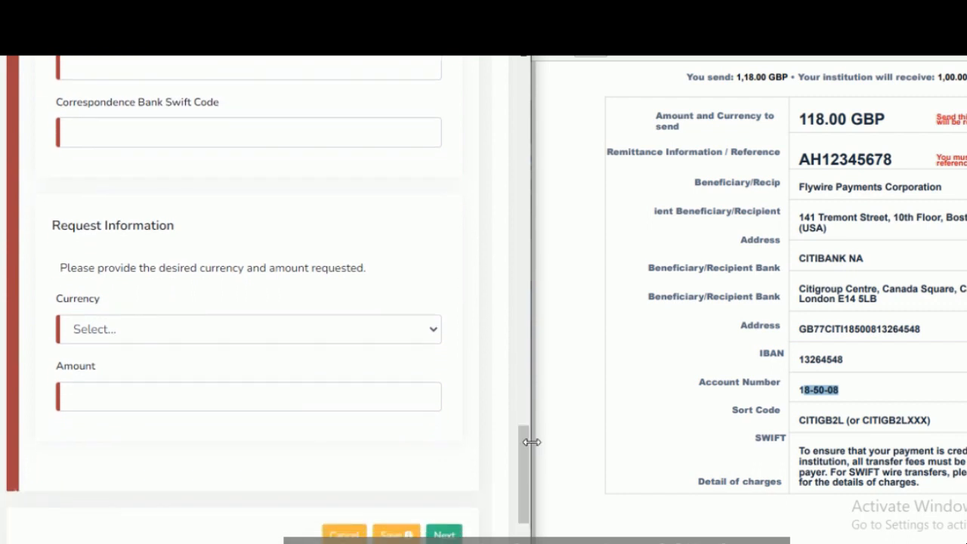
{"action": "left_click", "coordinate": [167, 332]}
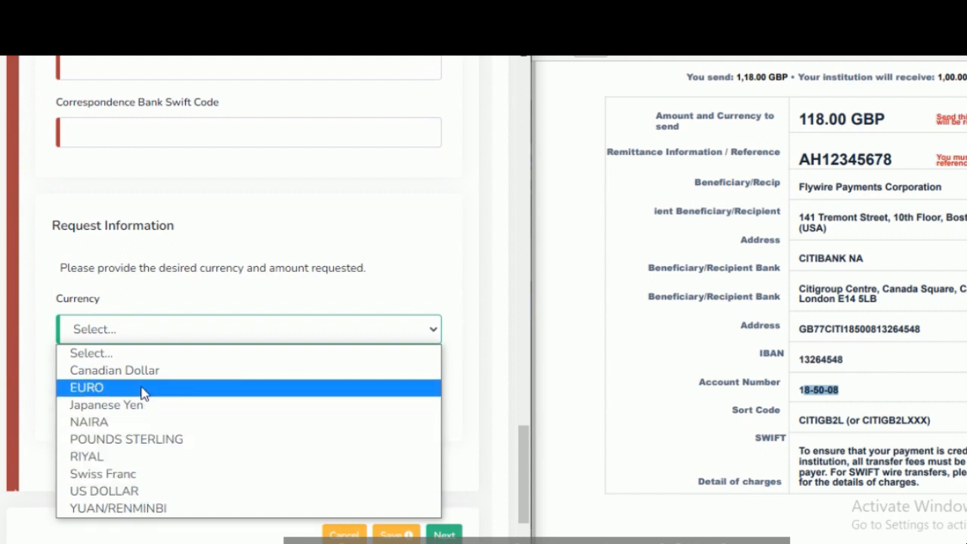
{"action": "key", "text": "Down"}
{"action": "key", "text": "Down"}
{"action": "key", "text": "Down"}
{"action": "key", "text": "Down"}
{"action": "key", "text": "Up"}
{"action": "key", "text": "Up"}
{"action": "key", "text": "Up"}
{"action": "key", "text": "Up"}
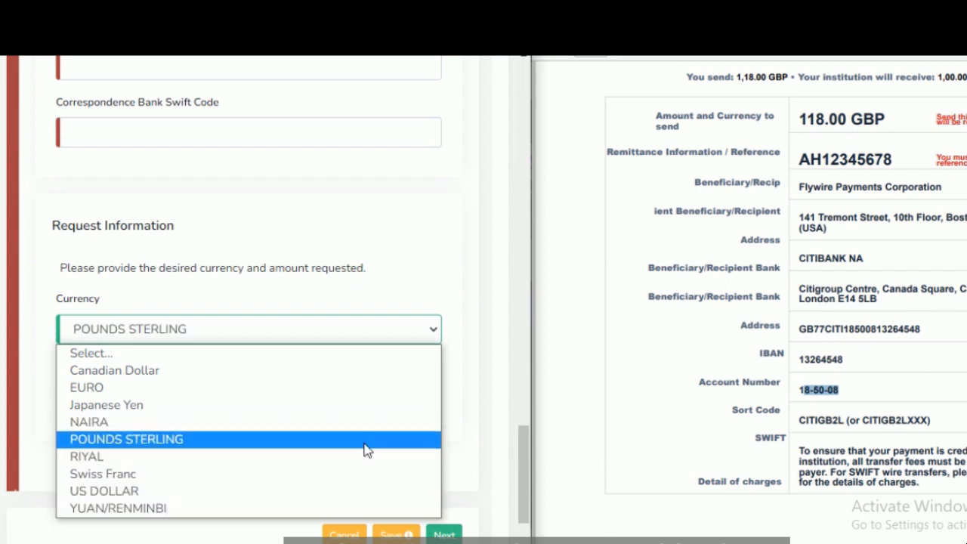
{"action": "left_click", "coordinate": [208, 440]}
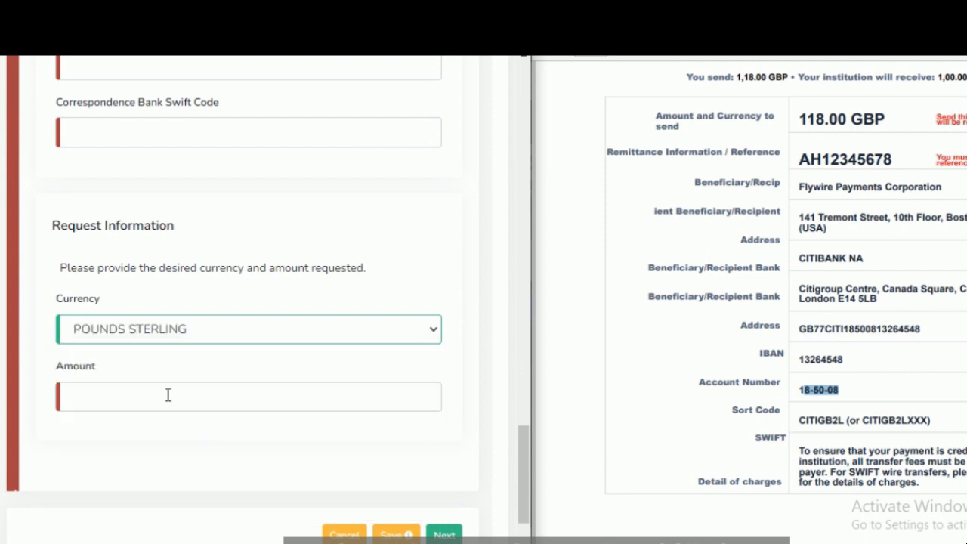
Step: Set the requested amount to 118 and try to proceed to the next section of the application
{"action": "left_click", "coordinate": [164, 397]}
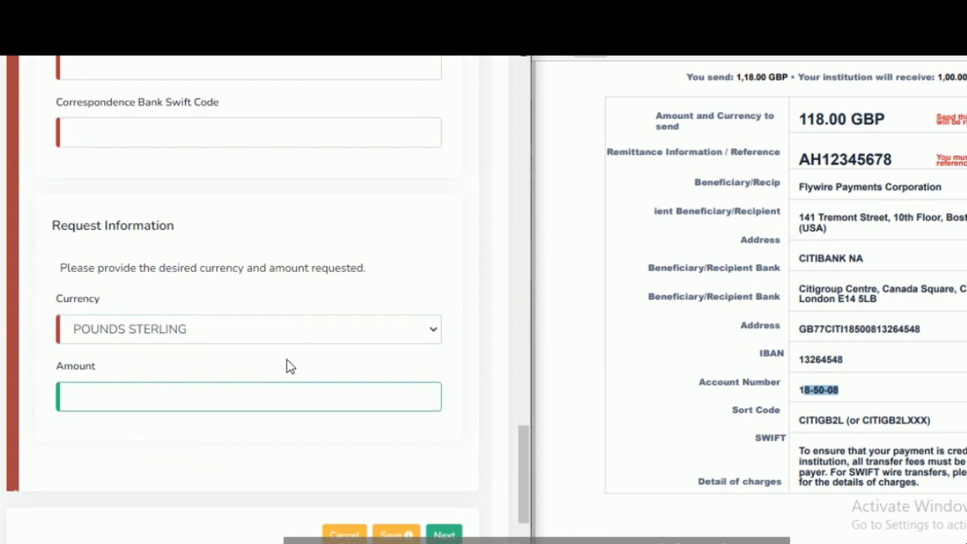
{"action": "type", "text": "118"}
{"action": "scroll", "coordinate": [524, 441], "scroll_direction": "down", "scroll_amount": 2}
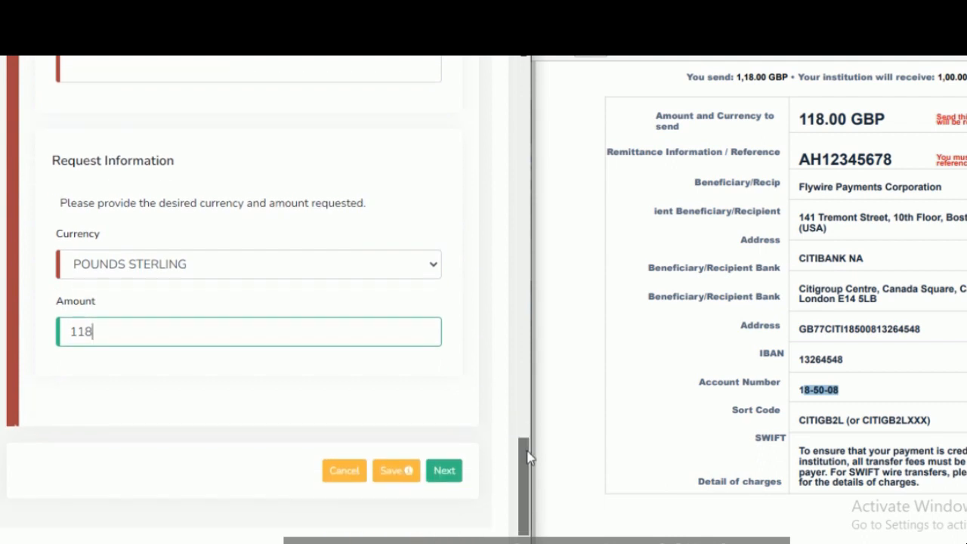
{"action": "left_click", "coordinate": [445, 438]}
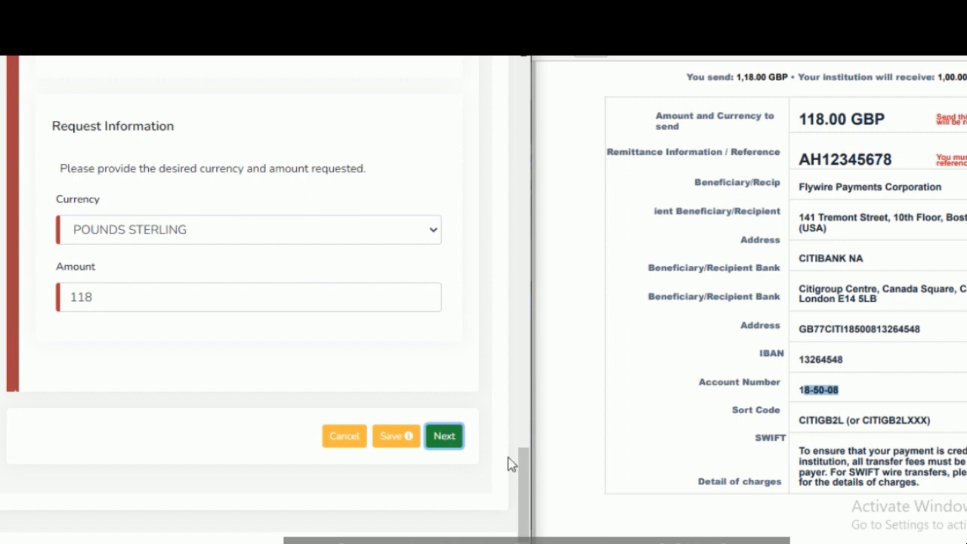
Step: Complete the beneficiary's e-mail address with the organization's domain and proceed to the next section of the application
{"action": "left_click_drag", "start_coordinate": [524, 470], "coordinate": [512, 205]}
{"action": "left_click", "coordinate": [337, 438]}
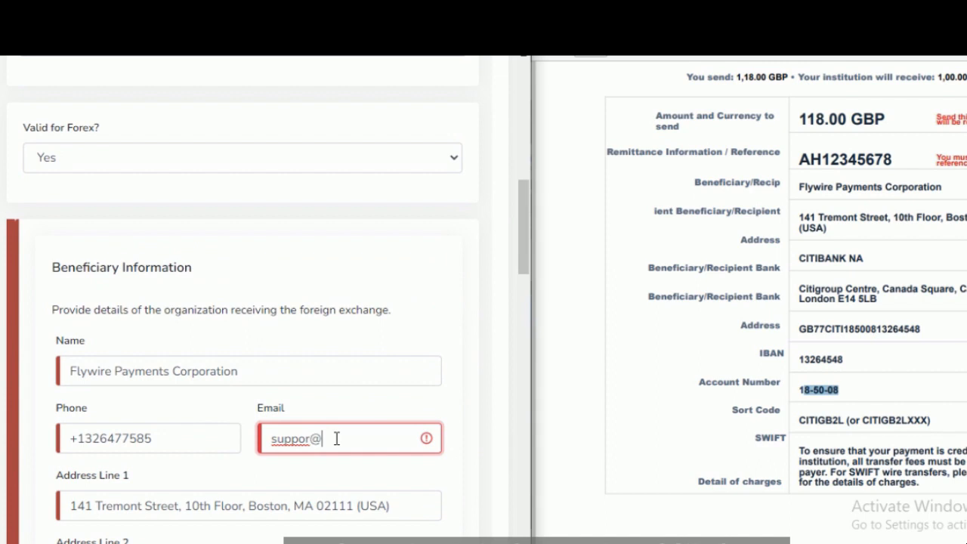
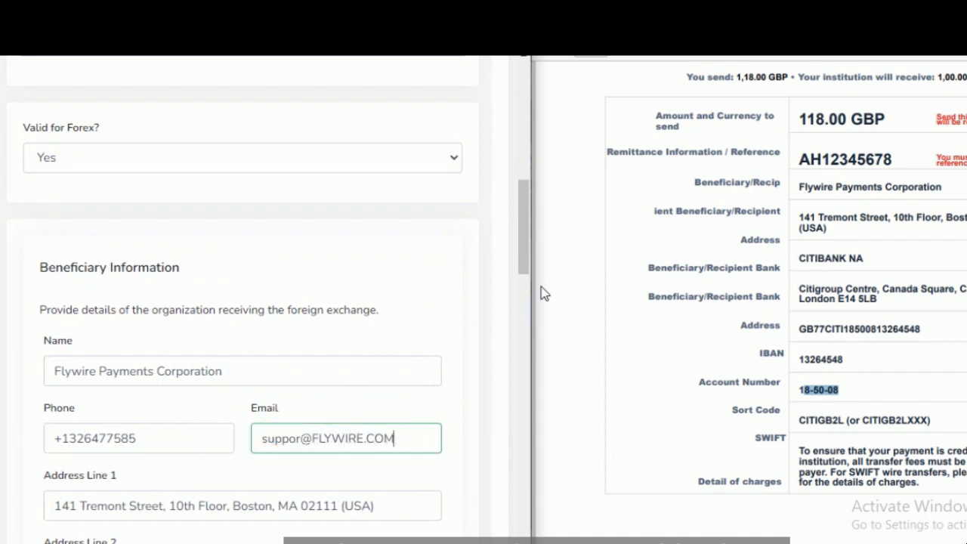
{"action": "left_click_drag", "start_coordinate": [524, 269], "coordinate": [529, 540]}
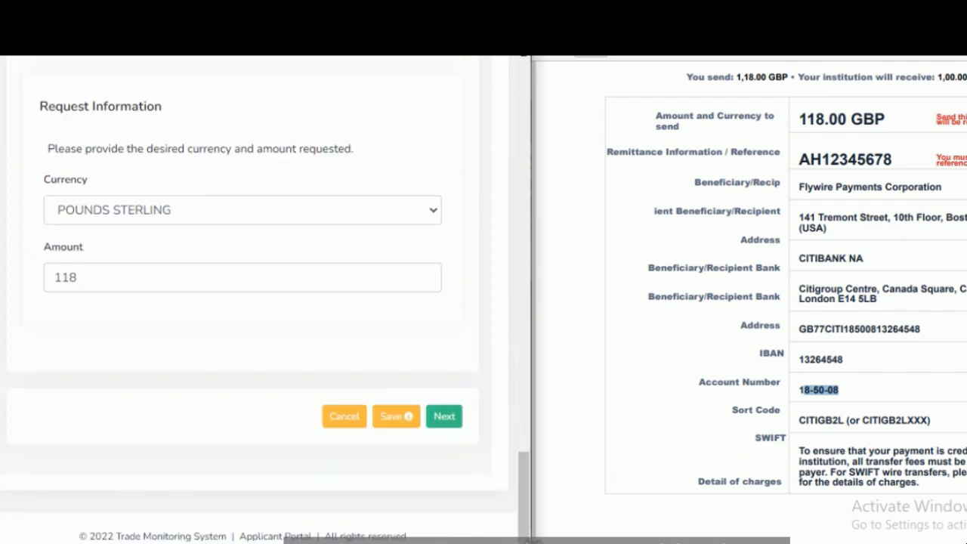
{"action": "left_click", "coordinate": [447, 421]}
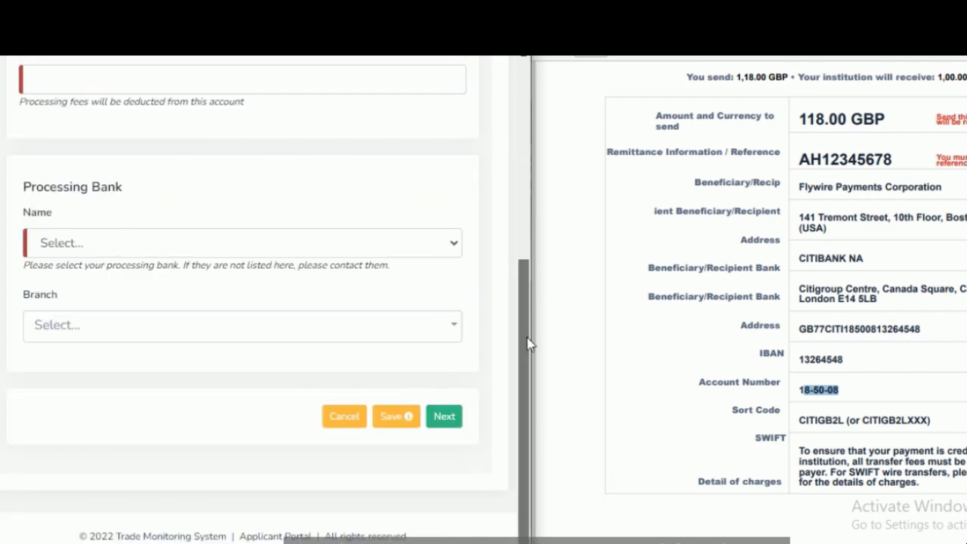
Step: Set the payment mode to Telex and enter the applicant's Naira account number for the processing fees
{"action": "left_click_drag", "start_coordinate": [529, 344], "coordinate": [492, 71]}
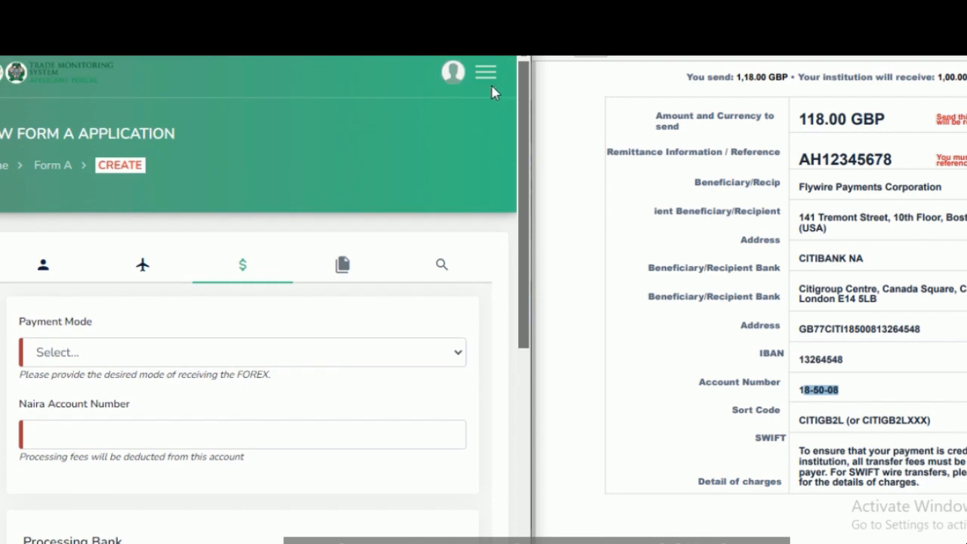
{"action": "scroll", "coordinate": [497, 143], "scroll_direction": "down", "scroll_amount": 2}
{"action": "scroll", "coordinate": [503, 199], "scroll_direction": "down", "scroll_amount": 1}
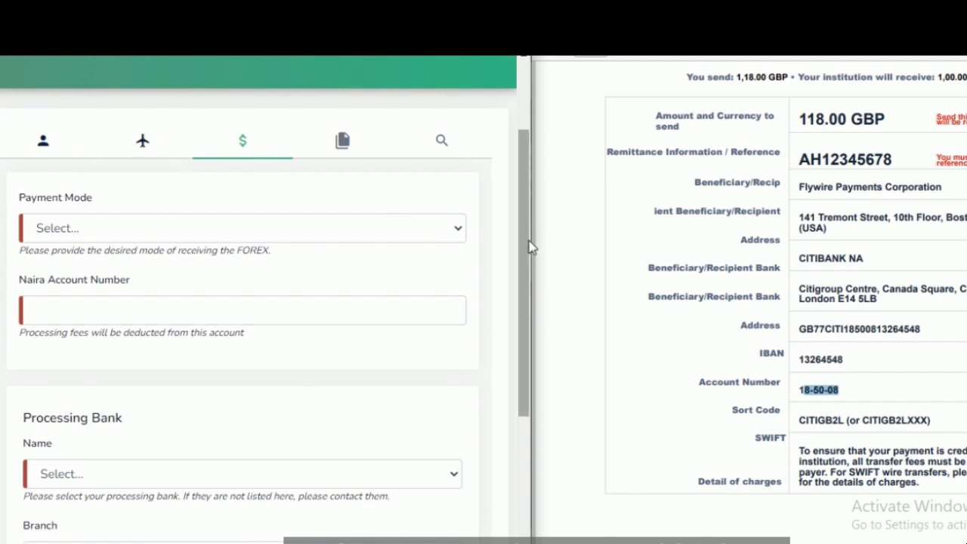
{"action": "left_click_drag", "start_coordinate": [526, 243], "coordinate": [524, 281]}
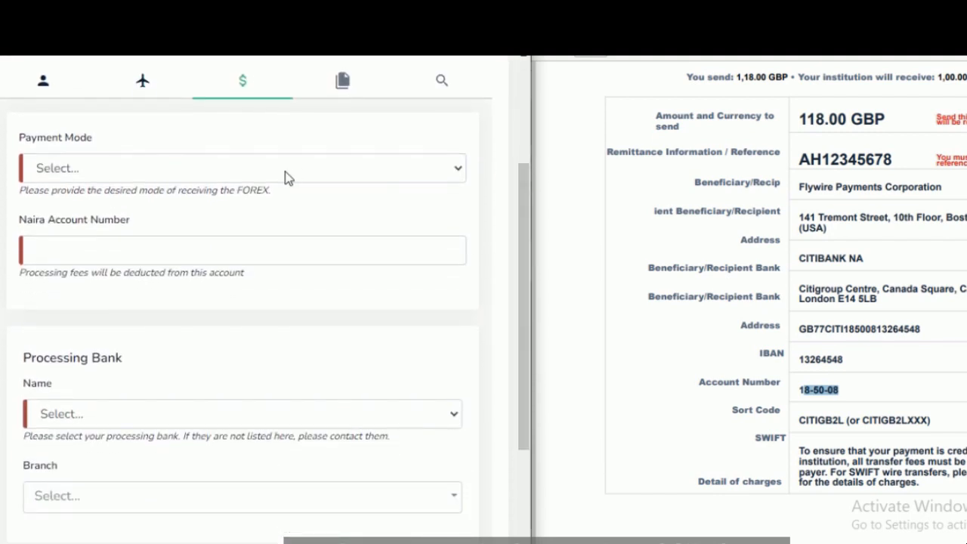
{"action": "left_click", "coordinate": [189, 176]}
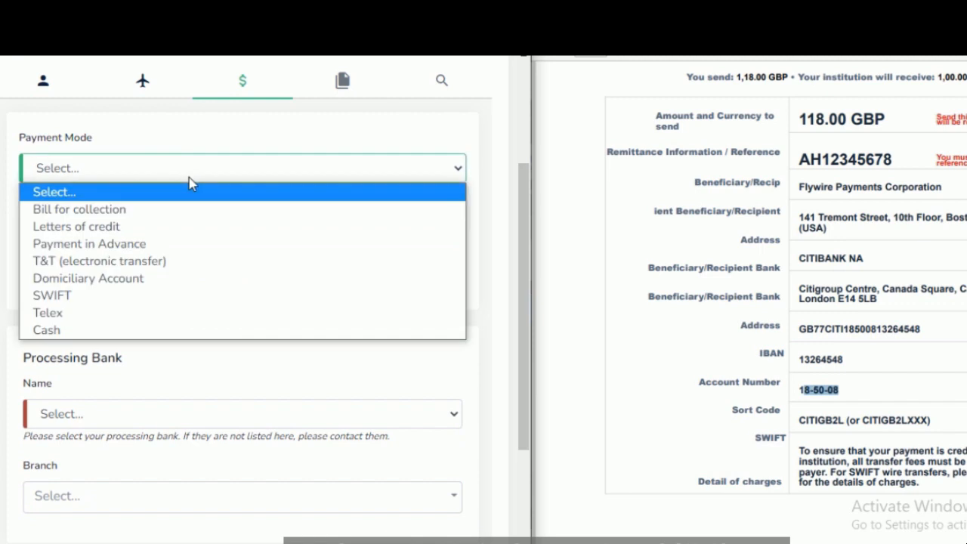
{"action": "left_click", "coordinate": [152, 313]}
{"action": "left_click", "coordinate": [224, 249]}
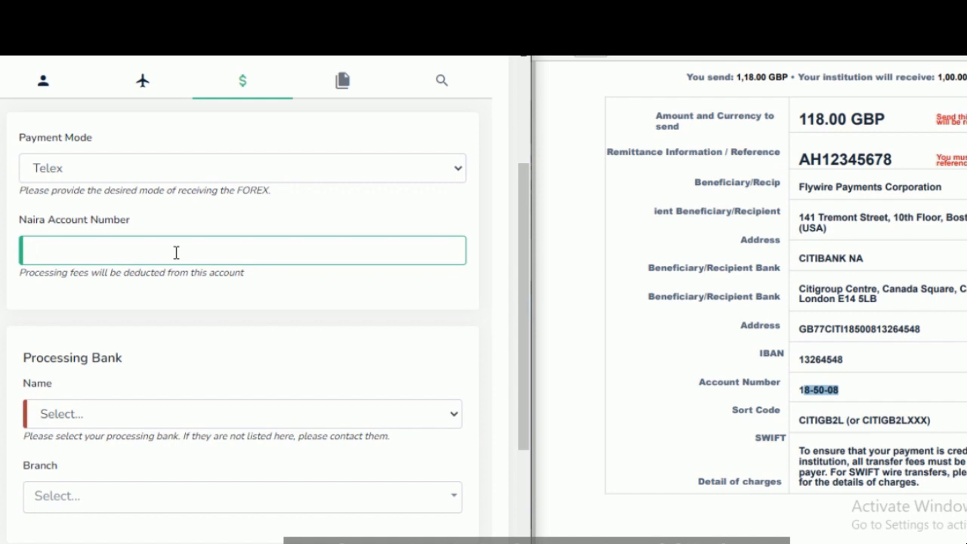
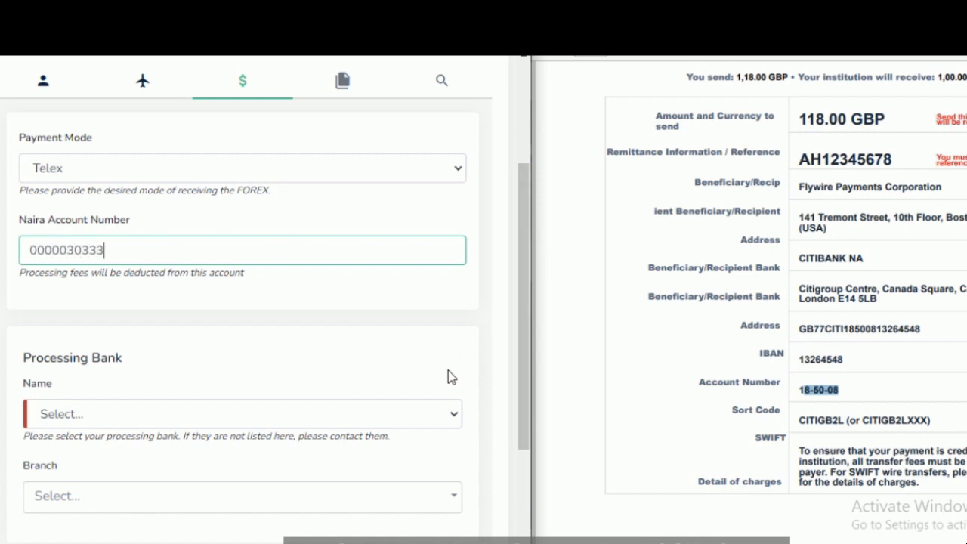
Step: Choose Greenwich Merchant Bank Limited as the processing bank, with its Head Office as the branch
{"action": "left_click_drag", "start_coordinate": [522, 356], "coordinate": [522, 430]}
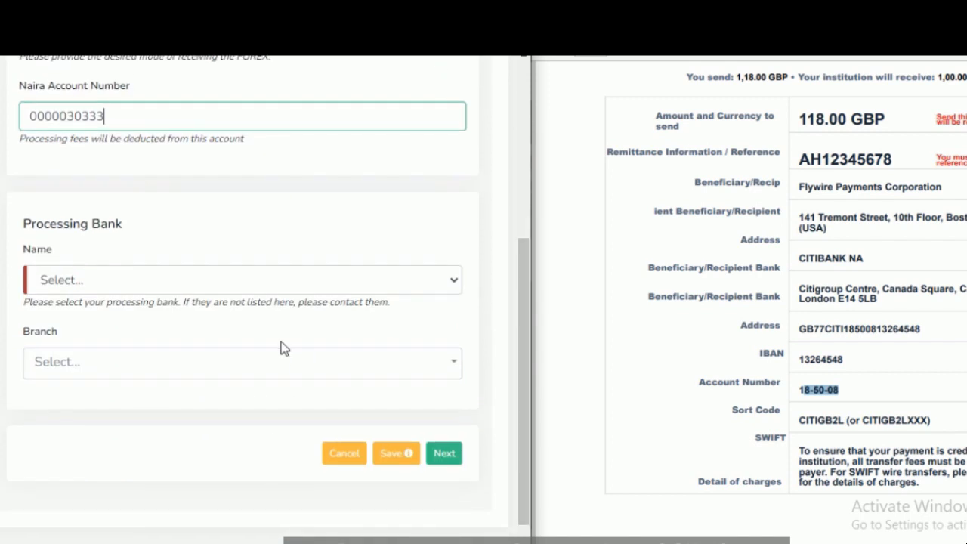
{"action": "left_click", "coordinate": [182, 281]}
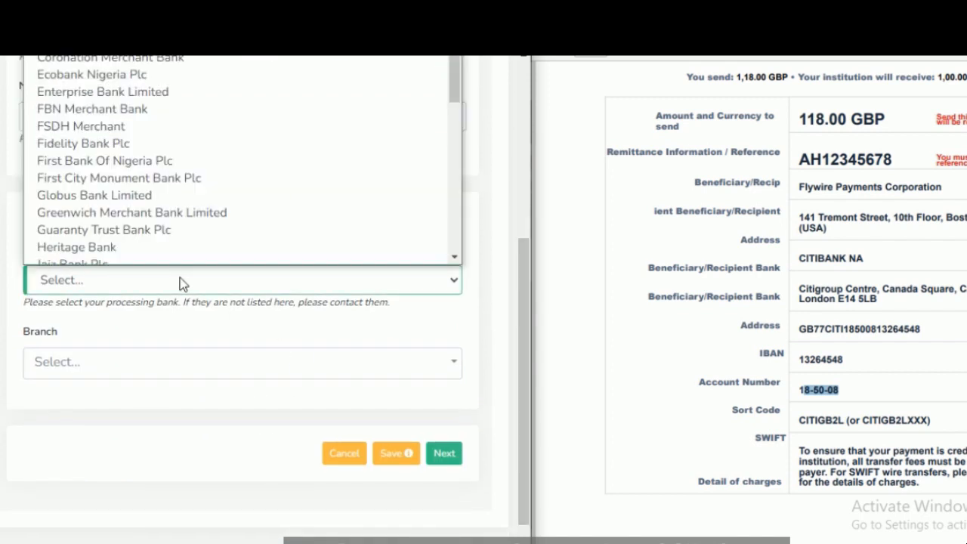
{"action": "left_click", "coordinate": [132, 214]}
{"action": "left_click", "coordinate": [133, 361]}
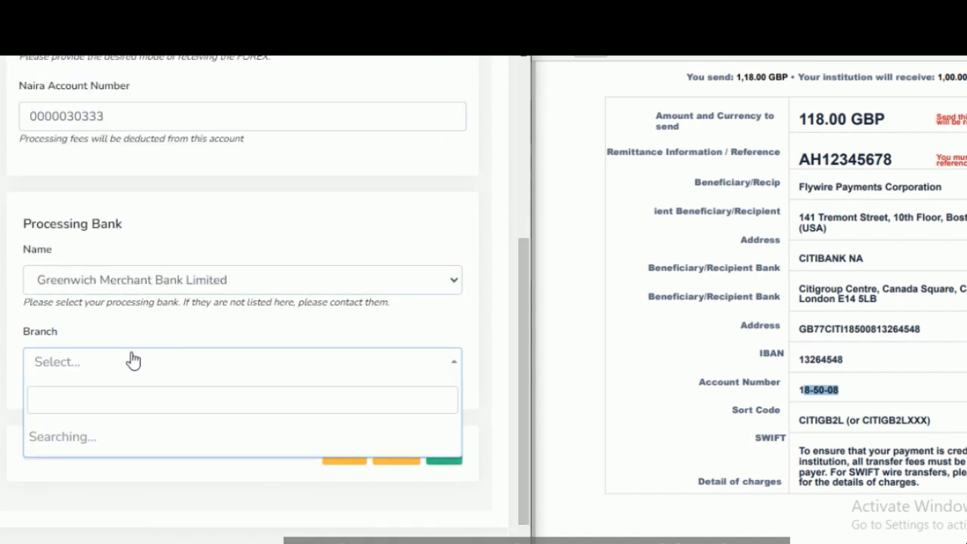
{"action": "left_click", "coordinate": [146, 431]}
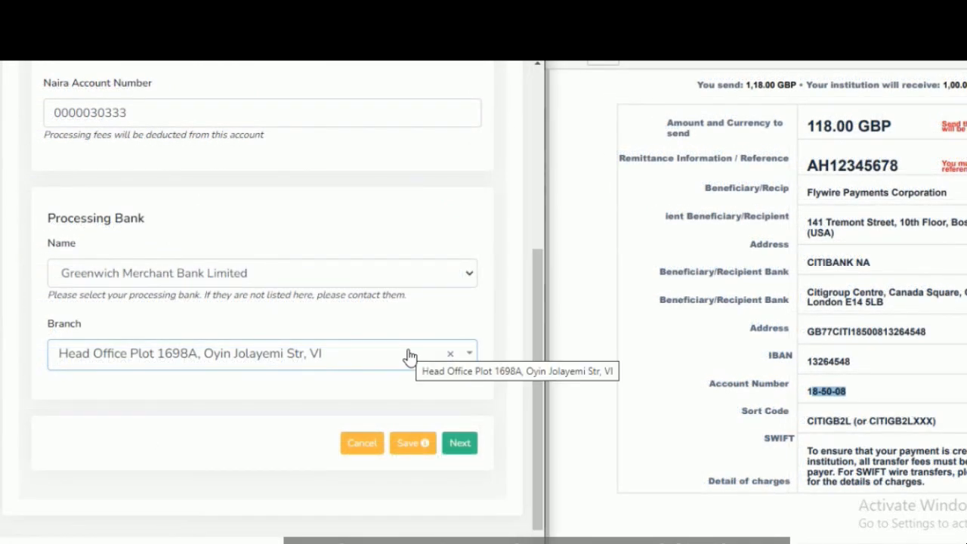
Step: Review the payment mode and processing bank entries and proceed to the attachments section of the application
{"action": "left_click_drag", "start_coordinate": [539, 356], "coordinate": [512, 73]}
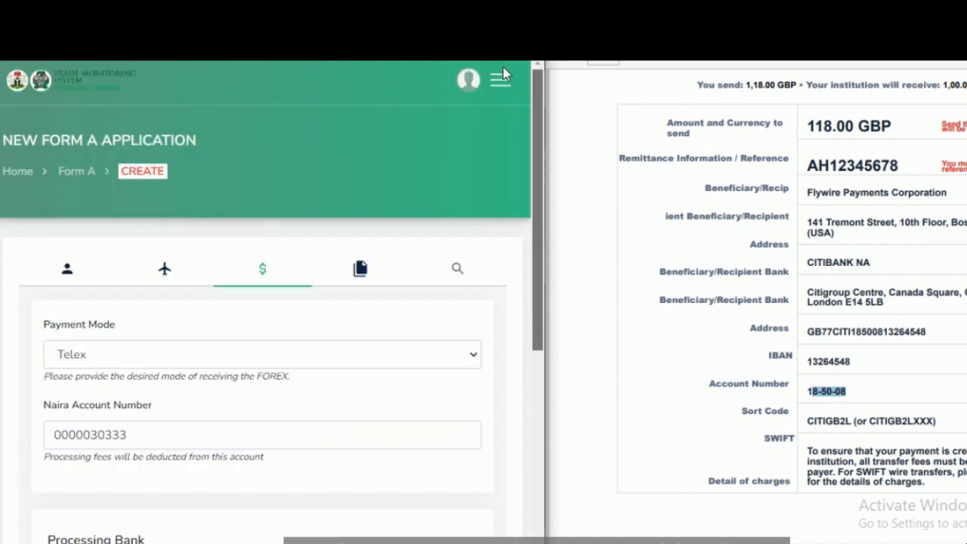
{"action": "scroll", "coordinate": [514, 201], "scroll_direction": "down", "scroll_amount": 2}
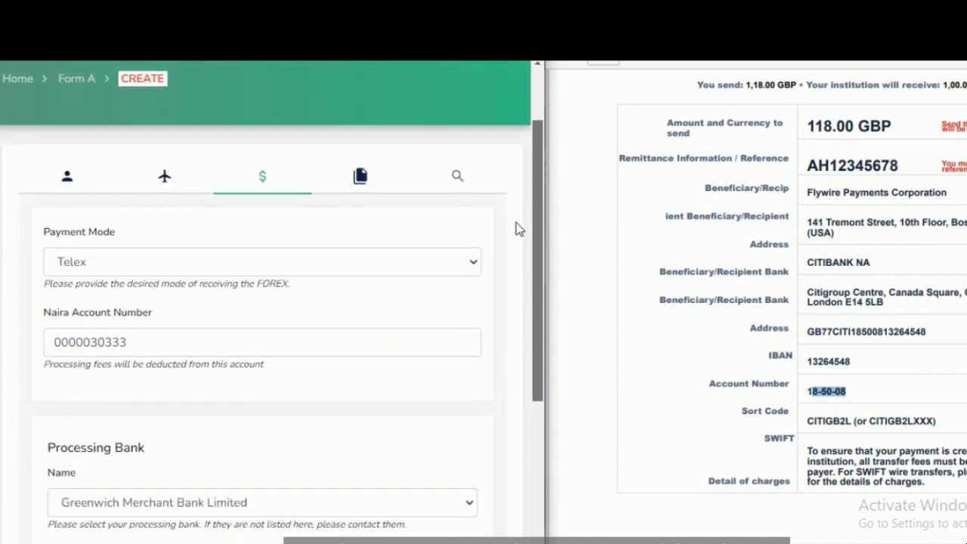
{"action": "scroll", "coordinate": [516, 225], "scroll_direction": "down", "scroll_amount": 1}
{"action": "left_click_drag", "start_coordinate": [540, 245], "coordinate": [541, 440]}
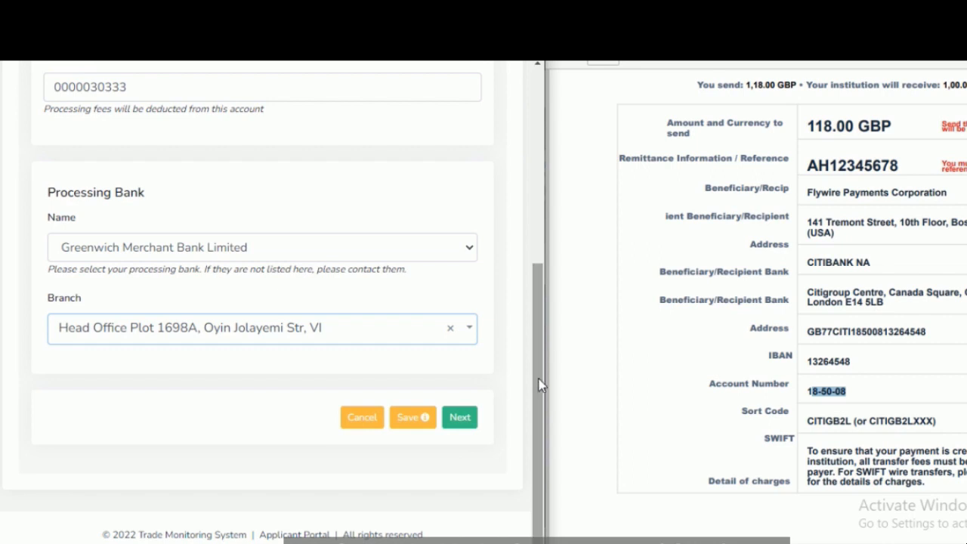
{"action": "mouse_move", "coordinate": [429, 421]}
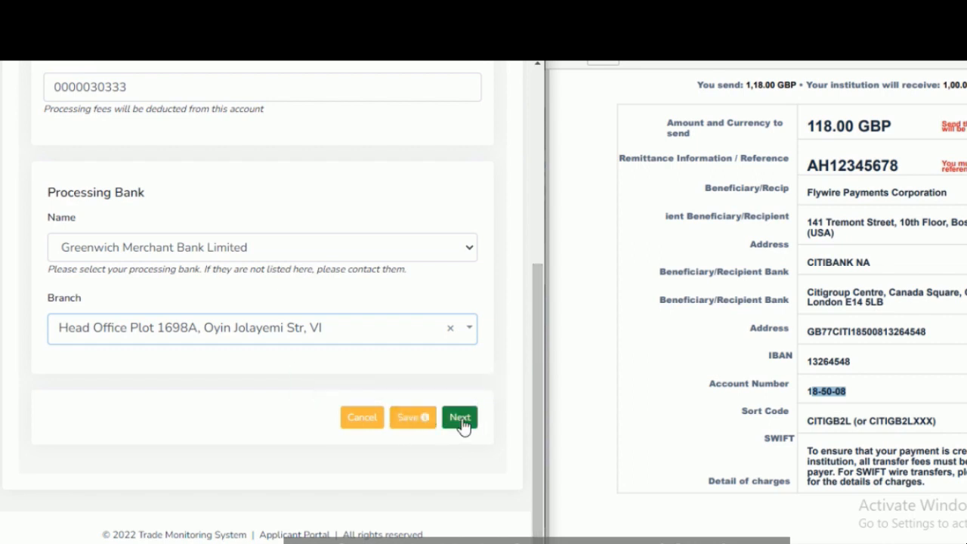
{"action": "left_click", "coordinate": [461, 419]}
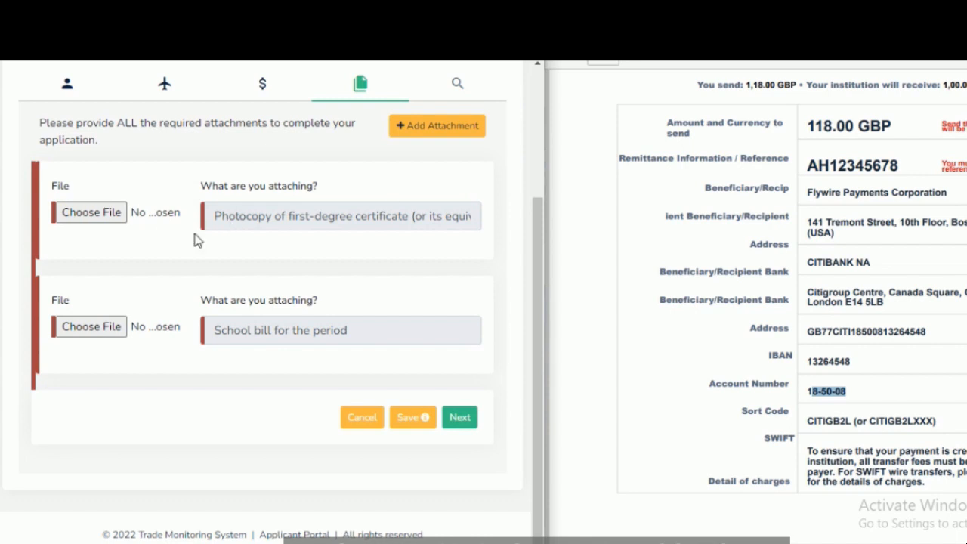
Step: Attach the B.Sc CERTIFICATE PDF as the first-degree certificate photocopy and the ADMISSION OFFER LETTER PDF as the school bill
{"action": "left_click_drag", "start_coordinate": [538, 334], "coordinate": [561, 419]}
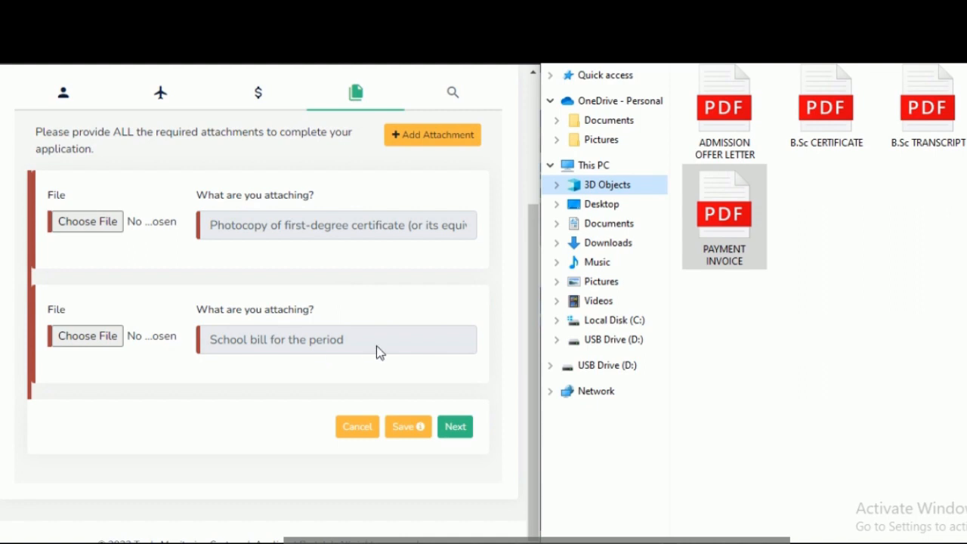
{"action": "left_click_drag", "start_coordinate": [362, 346], "coordinate": [295, 340]}
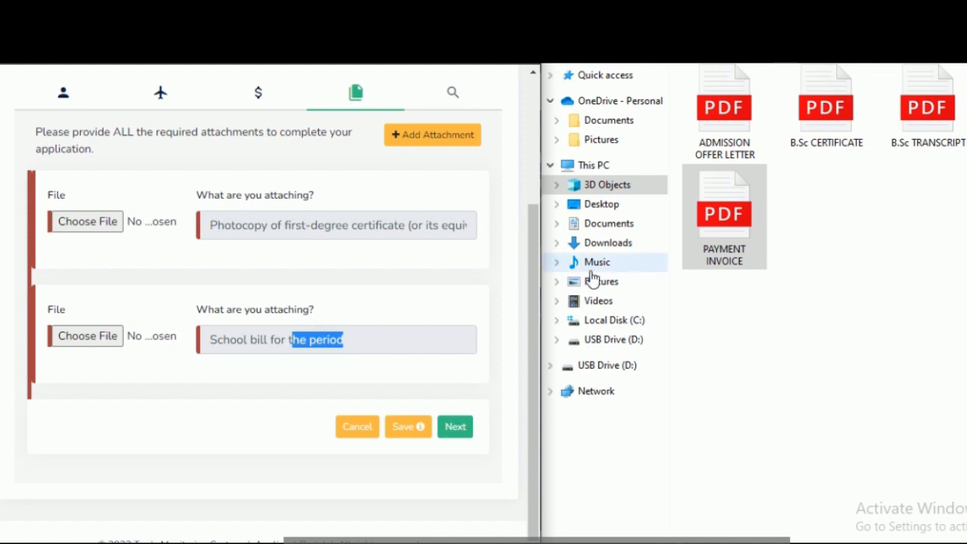
{"action": "left_click", "coordinate": [232, 410]}
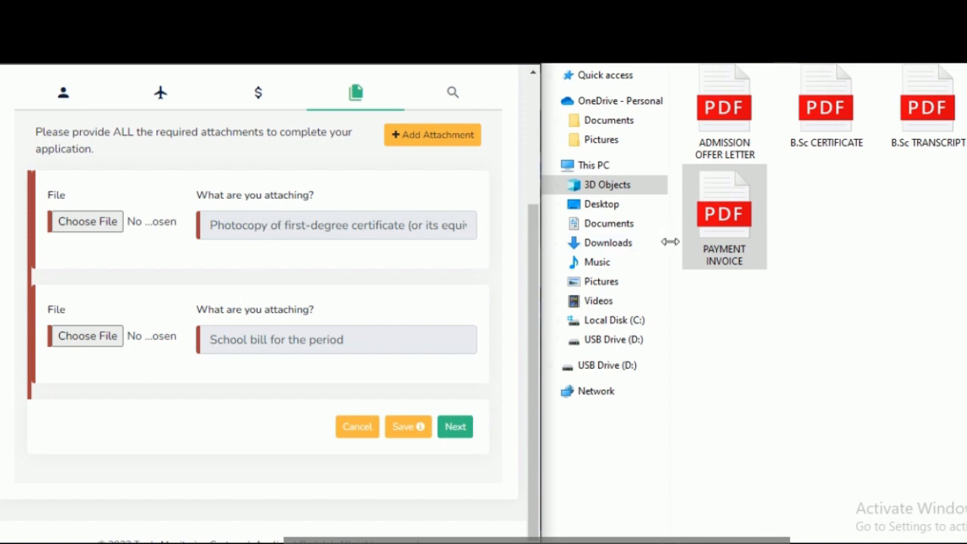
{"action": "left_click", "coordinate": [893, 247]}
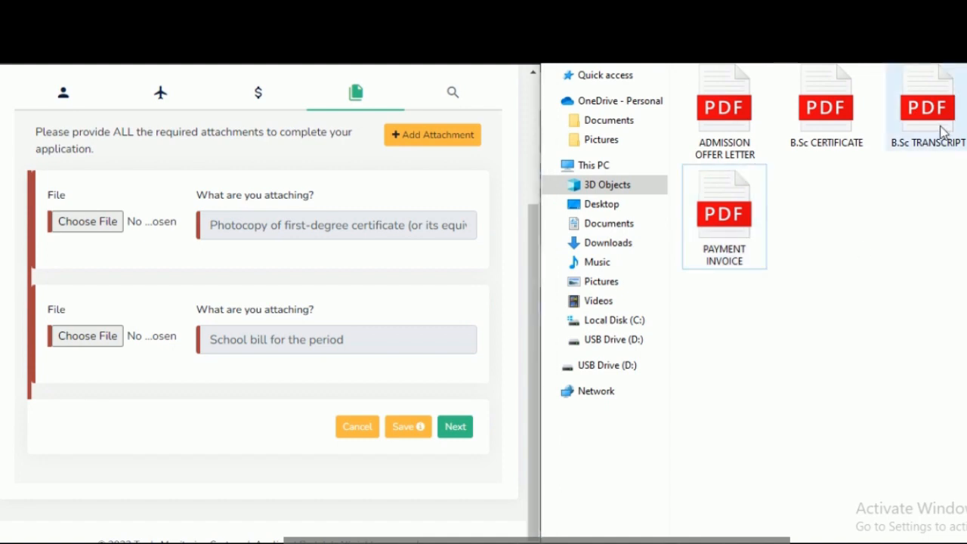
{"action": "left_click_drag", "start_coordinate": [831, 147], "coordinate": [95, 234]}
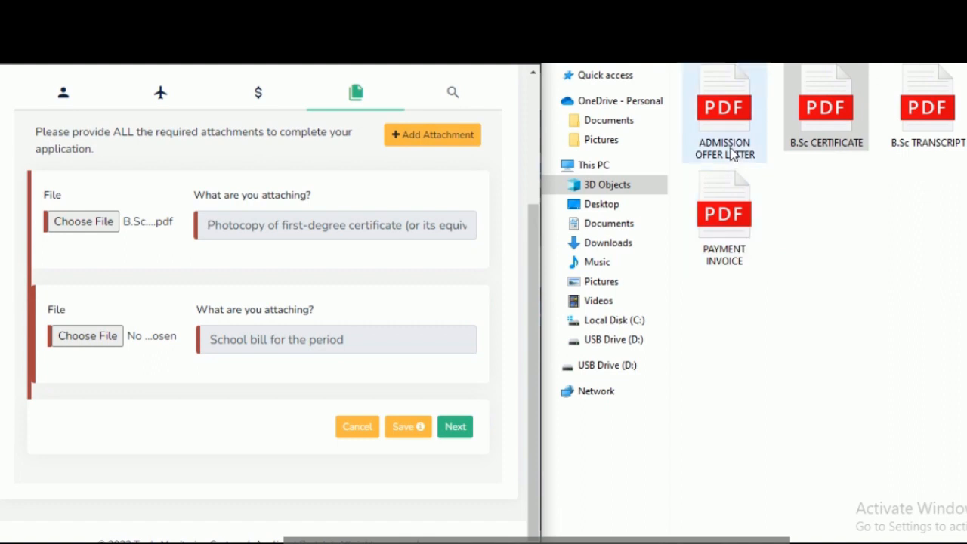
{"action": "left_click_drag", "start_coordinate": [731, 154], "coordinate": [124, 333]}
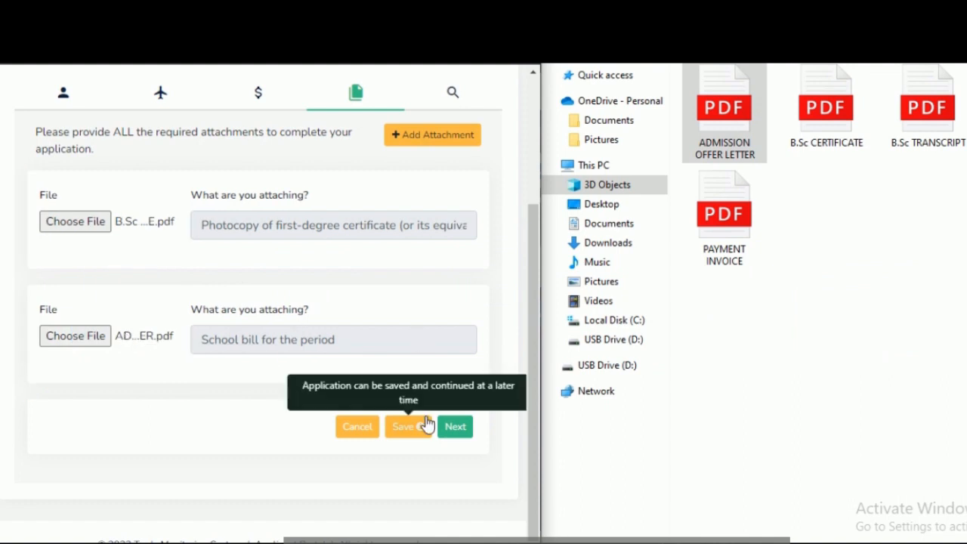
Step: Add a third attachment described as INVOICE and supply the PAYMENT INVOICE PDF as its file
{"action": "left_click", "coordinate": [397, 143]}
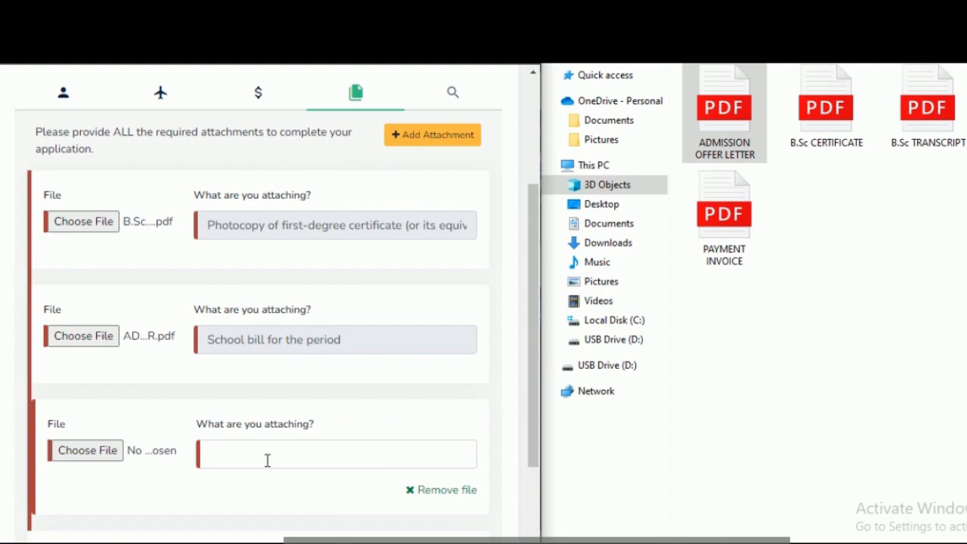
{"action": "left_click", "coordinate": [267, 460]}
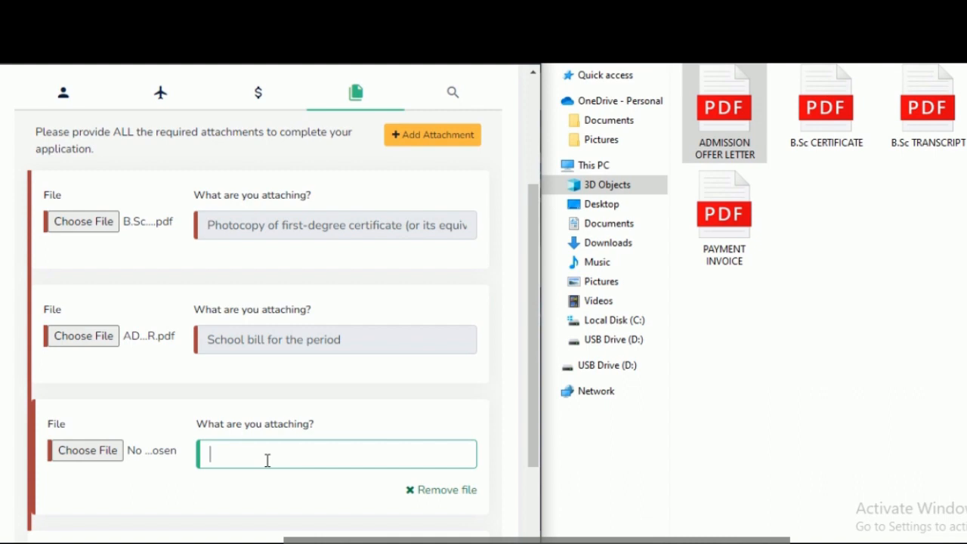
{"action": "type", "text": "INVOICE"}
{"action": "left_click_drag", "start_coordinate": [730, 219], "coordinate": [86, 475]}
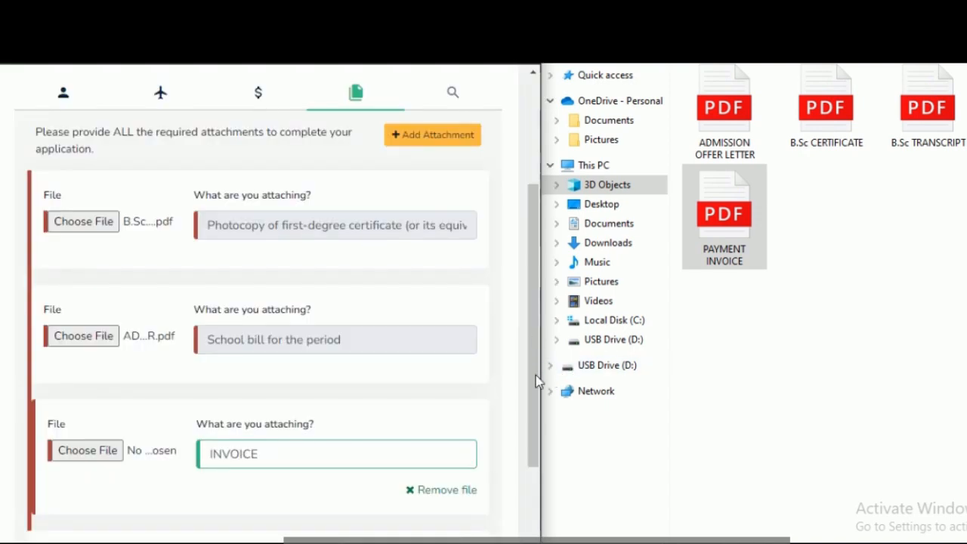
{"action": "left_click_drag", "start_coordinate": [533, 384], "coordinate": [534, 411]}
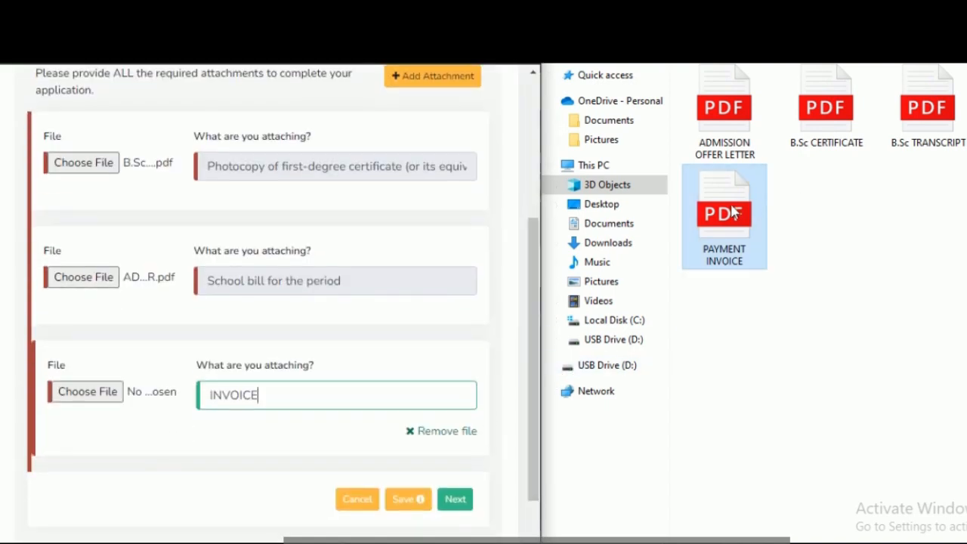
{"action": "left_click_drag", "start_coordinate": [728, 216], "coordinate": [85, 385]}
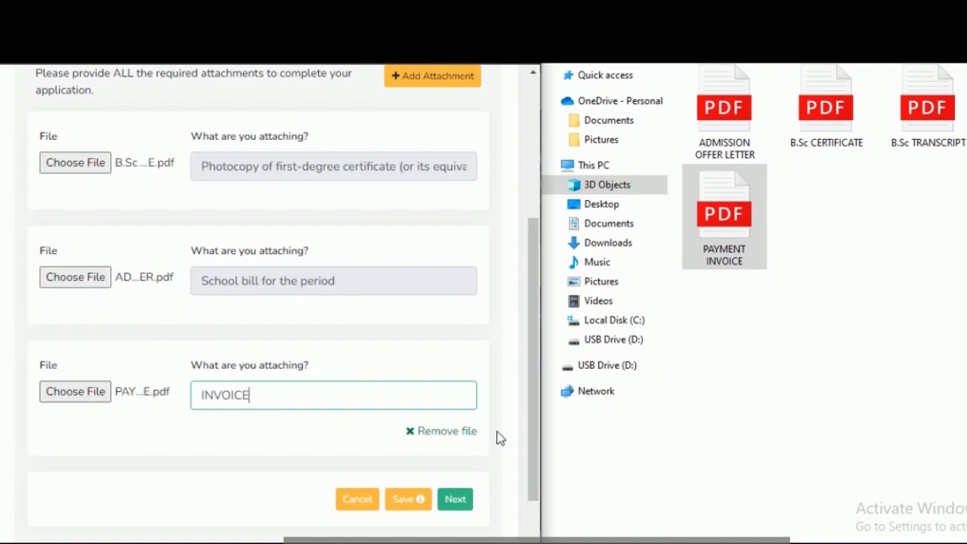
Step: Add a fourth attachment described as INTERNATIONAL PASSPORT and supply the international passport PDF as its file
{"action": "left_click", "coordinate": [395, 79]}
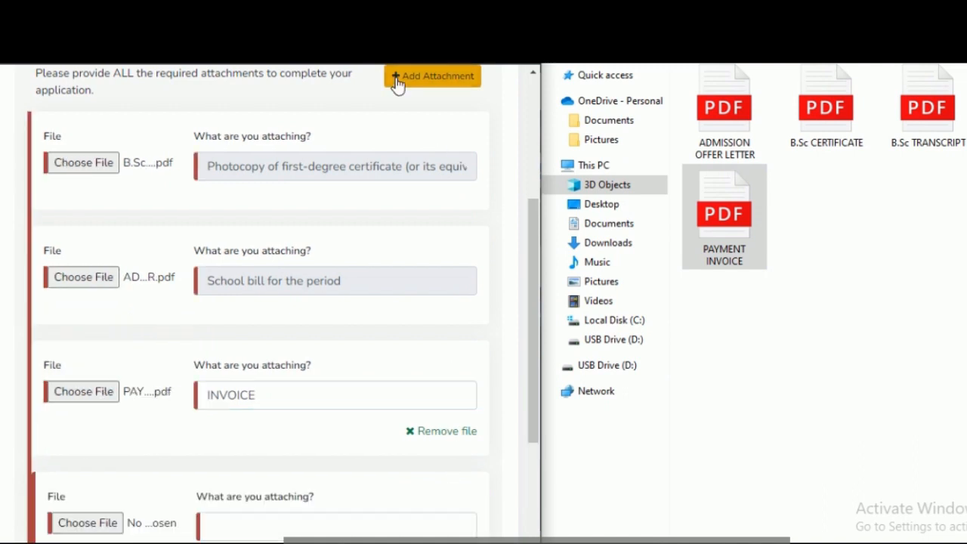
{"action": "left_click_drag", "start_coordinate": [536, 319], "coordinate": [543, 391]}
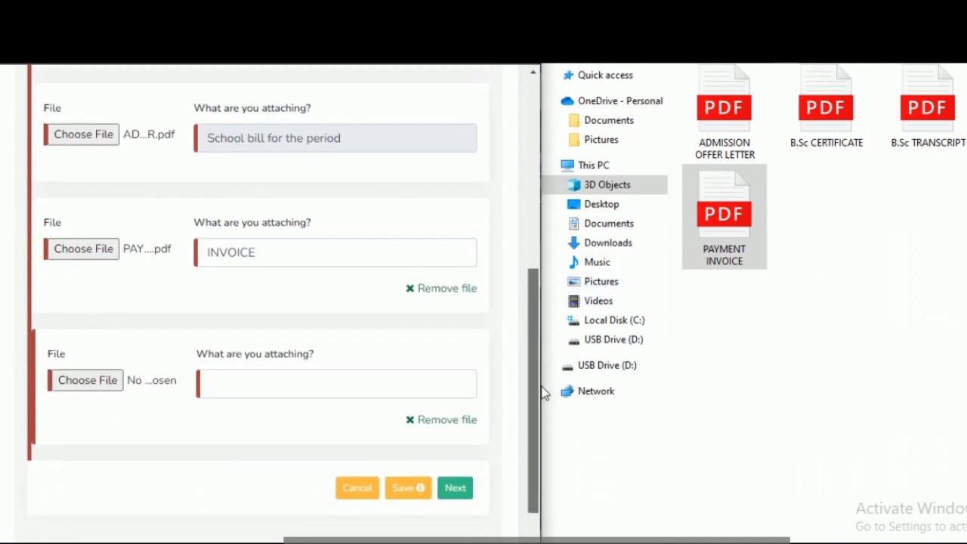
{"action": "left_click", "coordinate": [219, 378]}
{"action": "type", "text": "INT"}
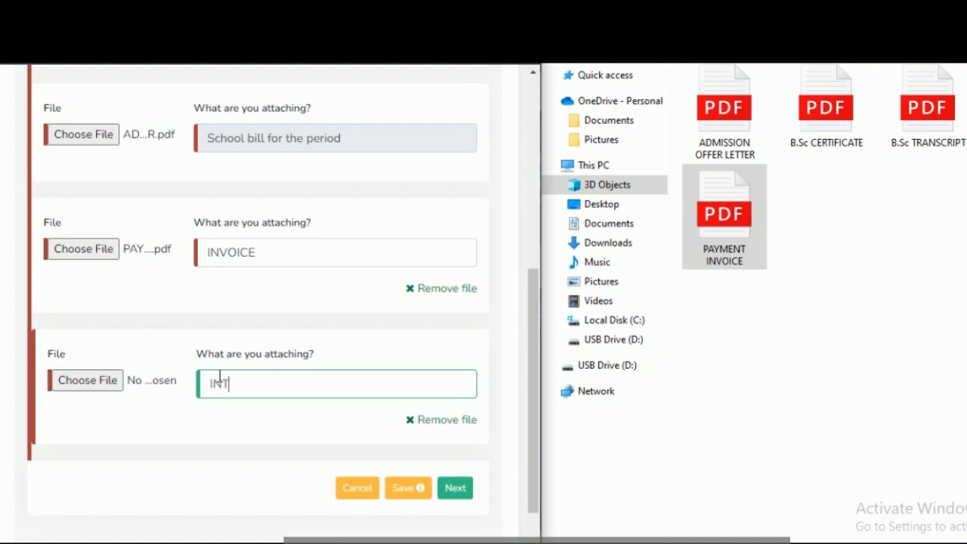
{"action": "type", "text": "ERNATIONAL PASSPORT"}
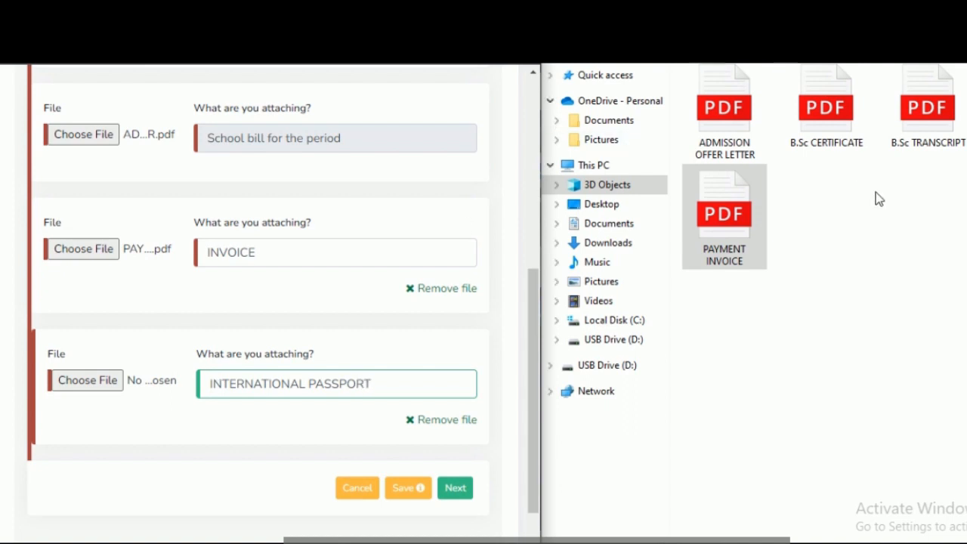
{"action": "left_click_drag", "start_coordinate": [604, 352], "coordinate": [78, 376]}
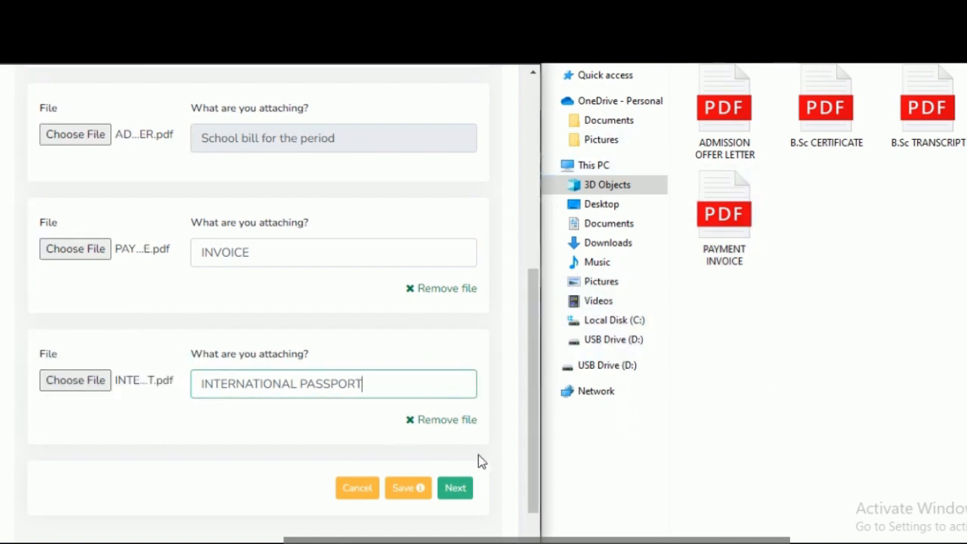
Step: Add a fifth attachment to the application and describe it as TRANSCRIPT
{"action": "scroll", "coordinate": [537, 306], "scroll_direction": "up", "scroll_amount": 1}
{"action": "left_click_drag", "start_coordinate": [545, 203], "coordinate": [543, 149]}
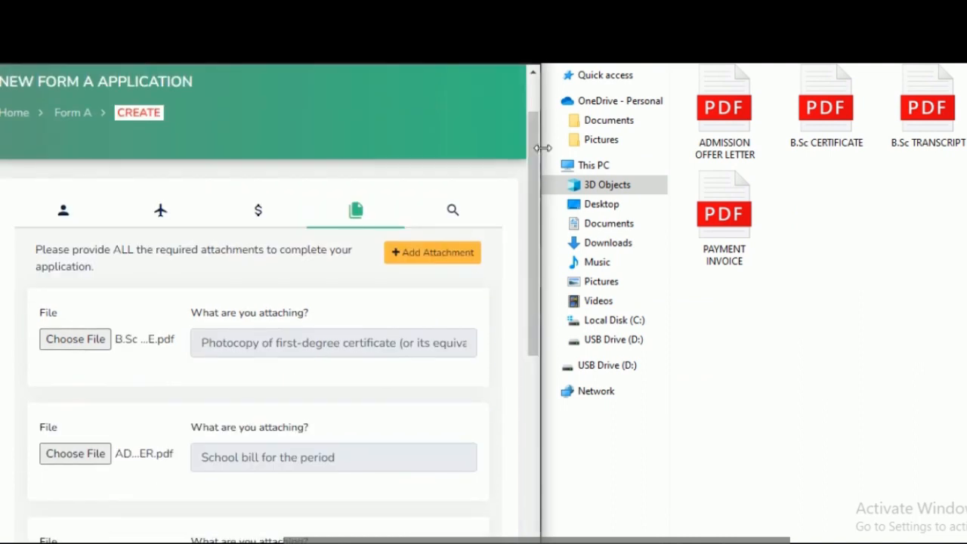
{"action": "left_click", "coordinate": [449, 253]}
{"action": "left_click_drag", "start_coordinate": [548, 213], "coordinate": [555, 413]}
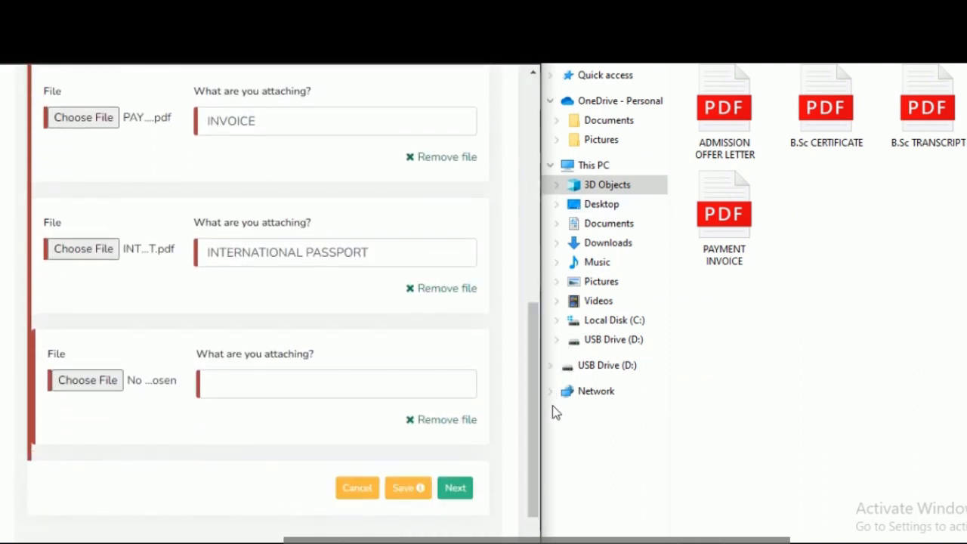
{"action": "left_click", "coordinate": [299, 394]}
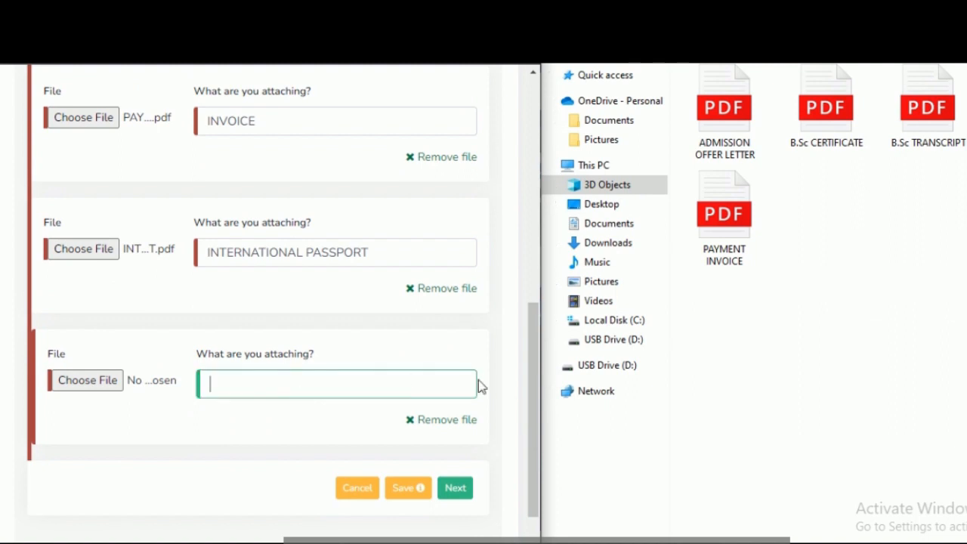
{"action": "type", "text": "TRANSCRIPT"}
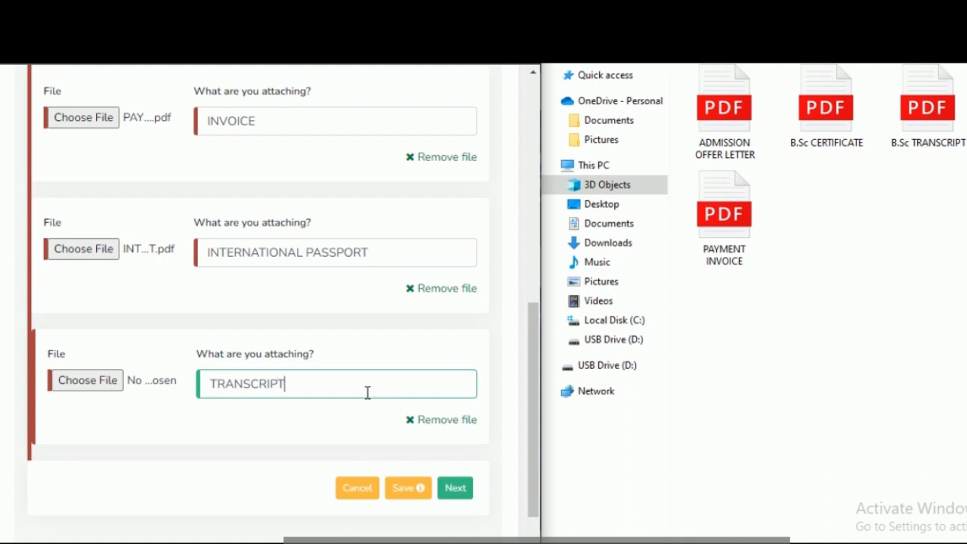
Step: Supply the B.Sc TRANSCRIPT PDF from the 3D Objects folder as the file for the TRANSCRIPT attachment
{"action": "left_click", "coordinate": [931, 111]}
{"action": "left_click_drag", "start_coordinate": [931, 111], "coordinate": [198, 374]}
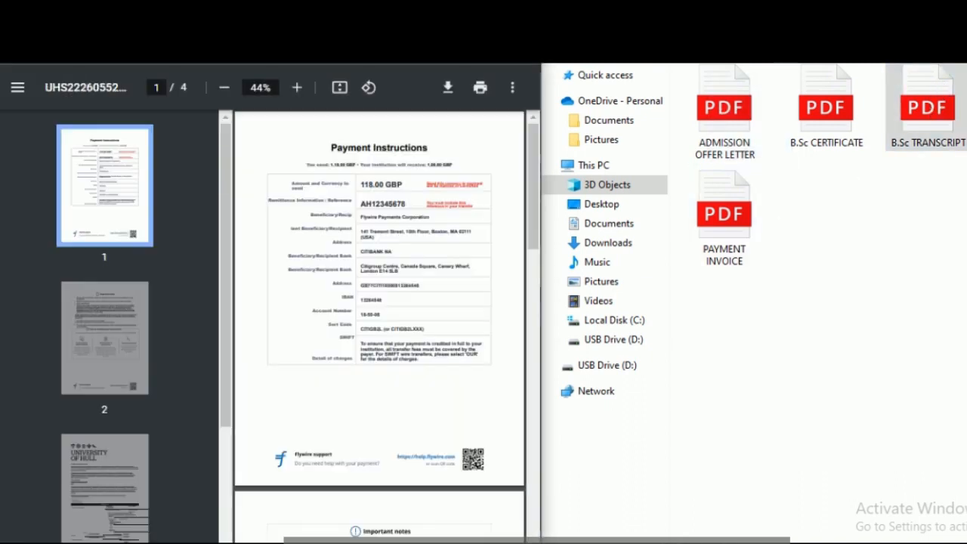
{"action": "key", "text": "ctrl+w"}
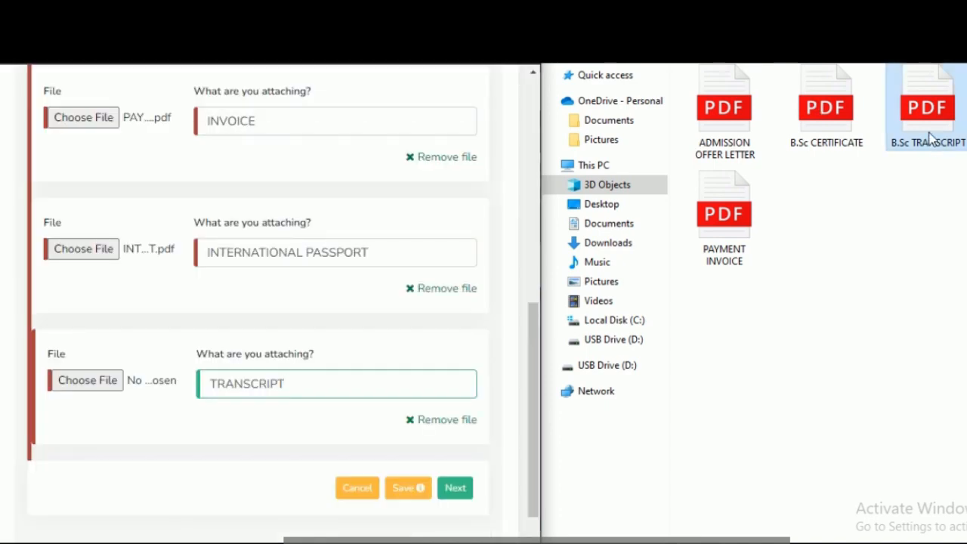
{"action": "left_click_drag", "start_coordinate": [933, 140], "coordinate": [533, 386]}
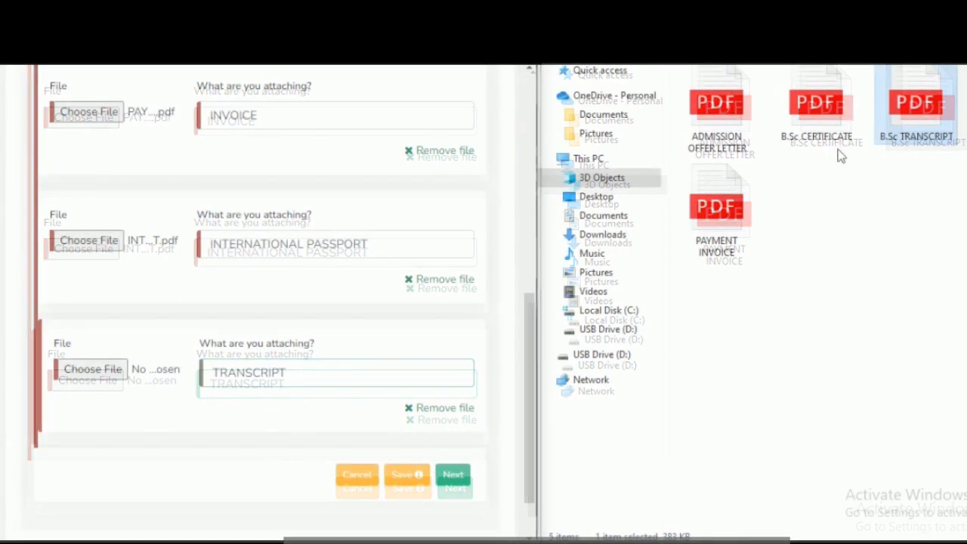
{"action": "left_click_drag", "start_coordinate": [915, 114], "coordinate": [98, 380]}
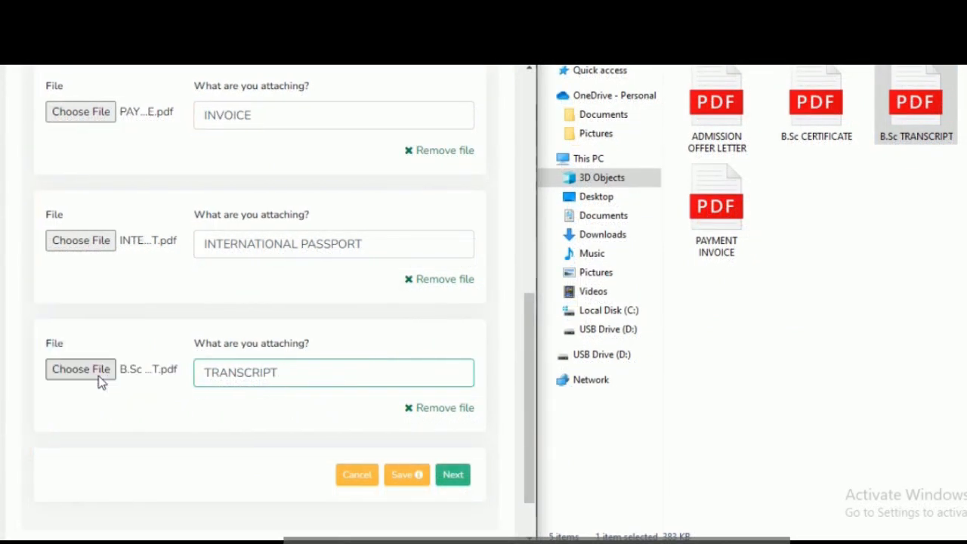
Step: Add a sixth attachment to the application and describe it as OFFER LETTER
{"action": "left_click_drag", "start_coordinate": [529, 333], "coordinate": [499, 170]}
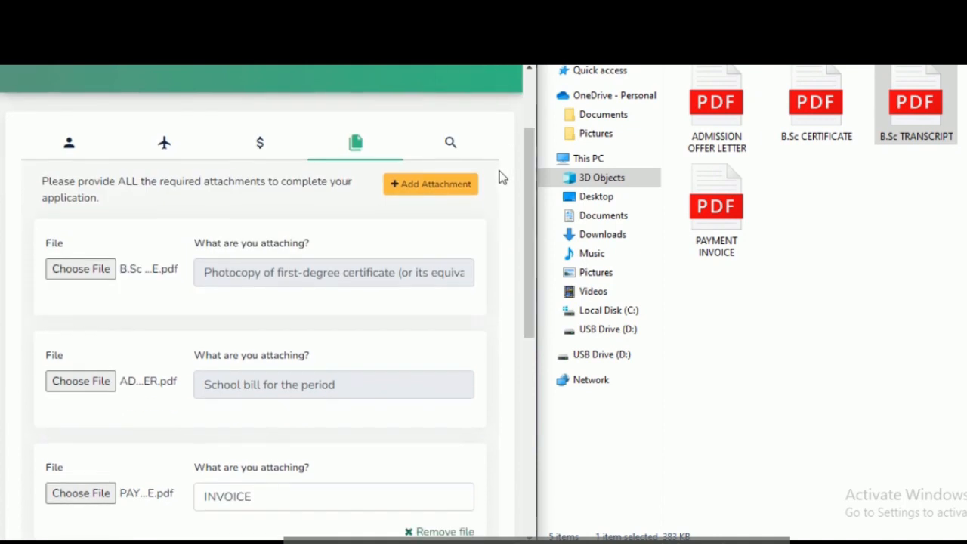
{"action": "left_click", "coordinate": [435, 188]}
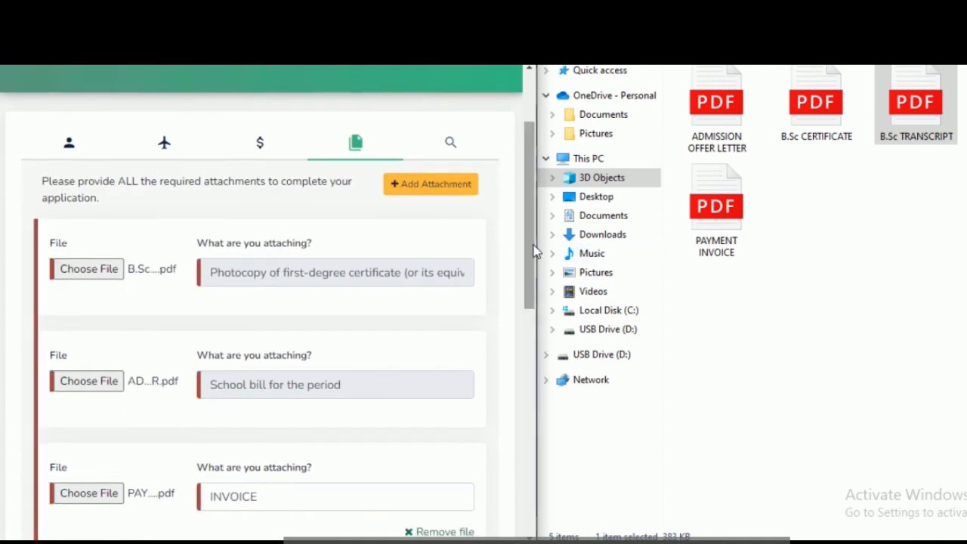
{"action": "left_click_drag", "start_coordinate": [533, 250], "coordinate": [529, 432]}
{"action": "left_click", "coordinate": [398, 407]}
{"action": "type", "text": "OFFER"}
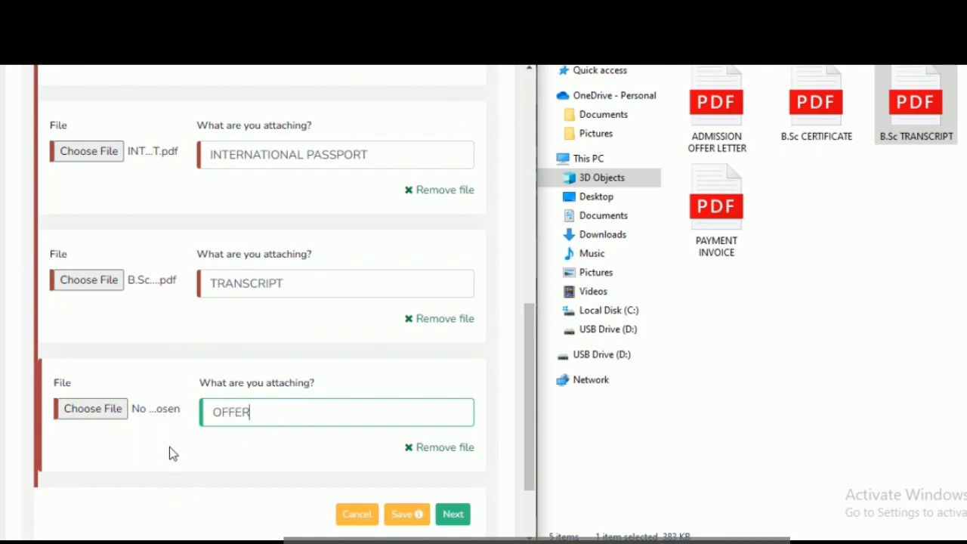
{"action": "type", "text": " K"}
{"action": "type", "text": "ETTER"}
{"action": "key", "text": "BackSpace"}
{"action": "key", "text": "BackSpace"}
{"action": "key", "text": "BackSpace"}
{"action": "key", "text": "BackSpace"}
{"action": "key", "text": "BackSpace"}
{"action": "key", "text": "BackSpace"}
{"action": "type", "text": "LETTER"}
Step: Supply the ADMISSION OFFER LETTER PDF as the file for the OFFER LETTER attachment and review the attachment list
{"action": "left_click", "coordinate": [711, 134]}
{"action": "left_click_drag", "start_coordinate": [711, 134], "coordinate": [96, 408]}
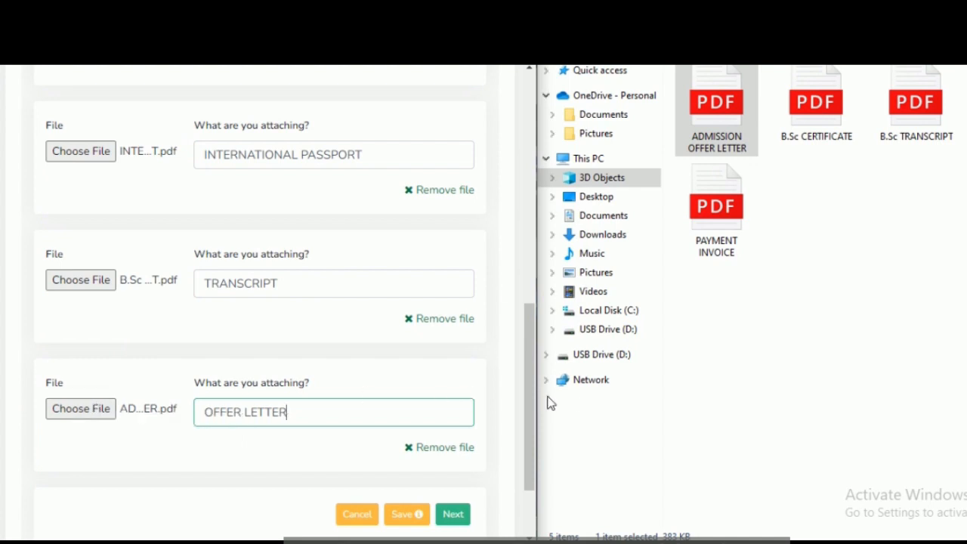
{"action": "left_click_drag", "start_coordinate": [534, 401], "coordinate": [521, 533]}
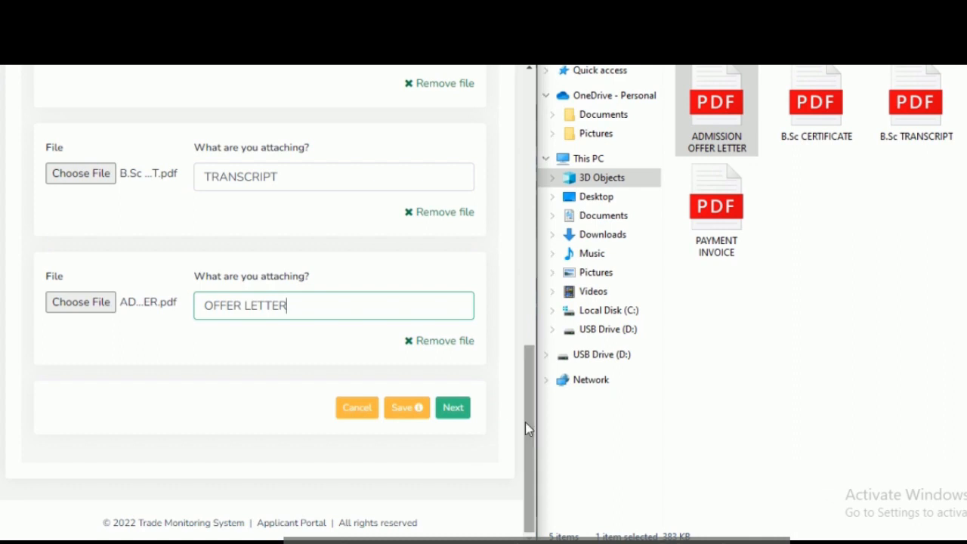
{"action": "left_click_drag", "start_coordinate": [526, 421], "coordinate": [520, 230]}
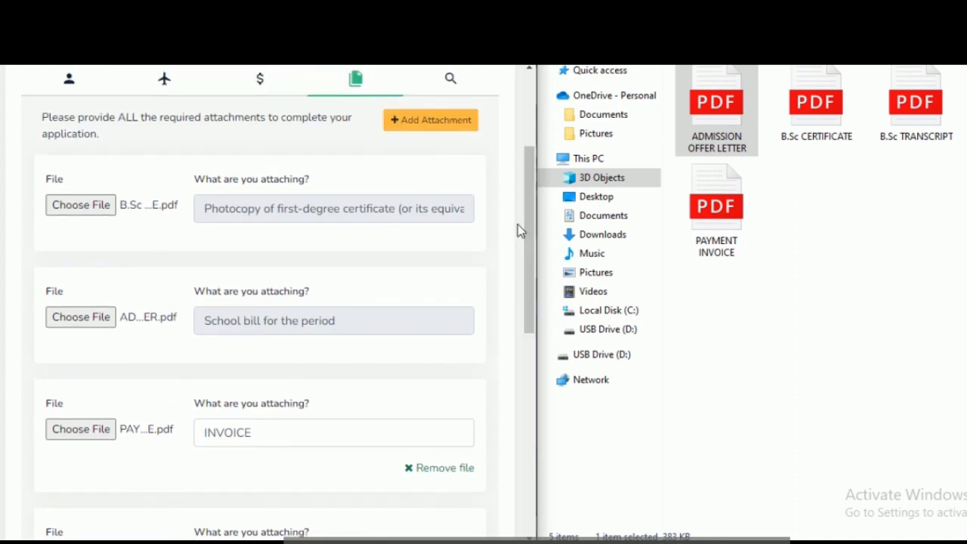